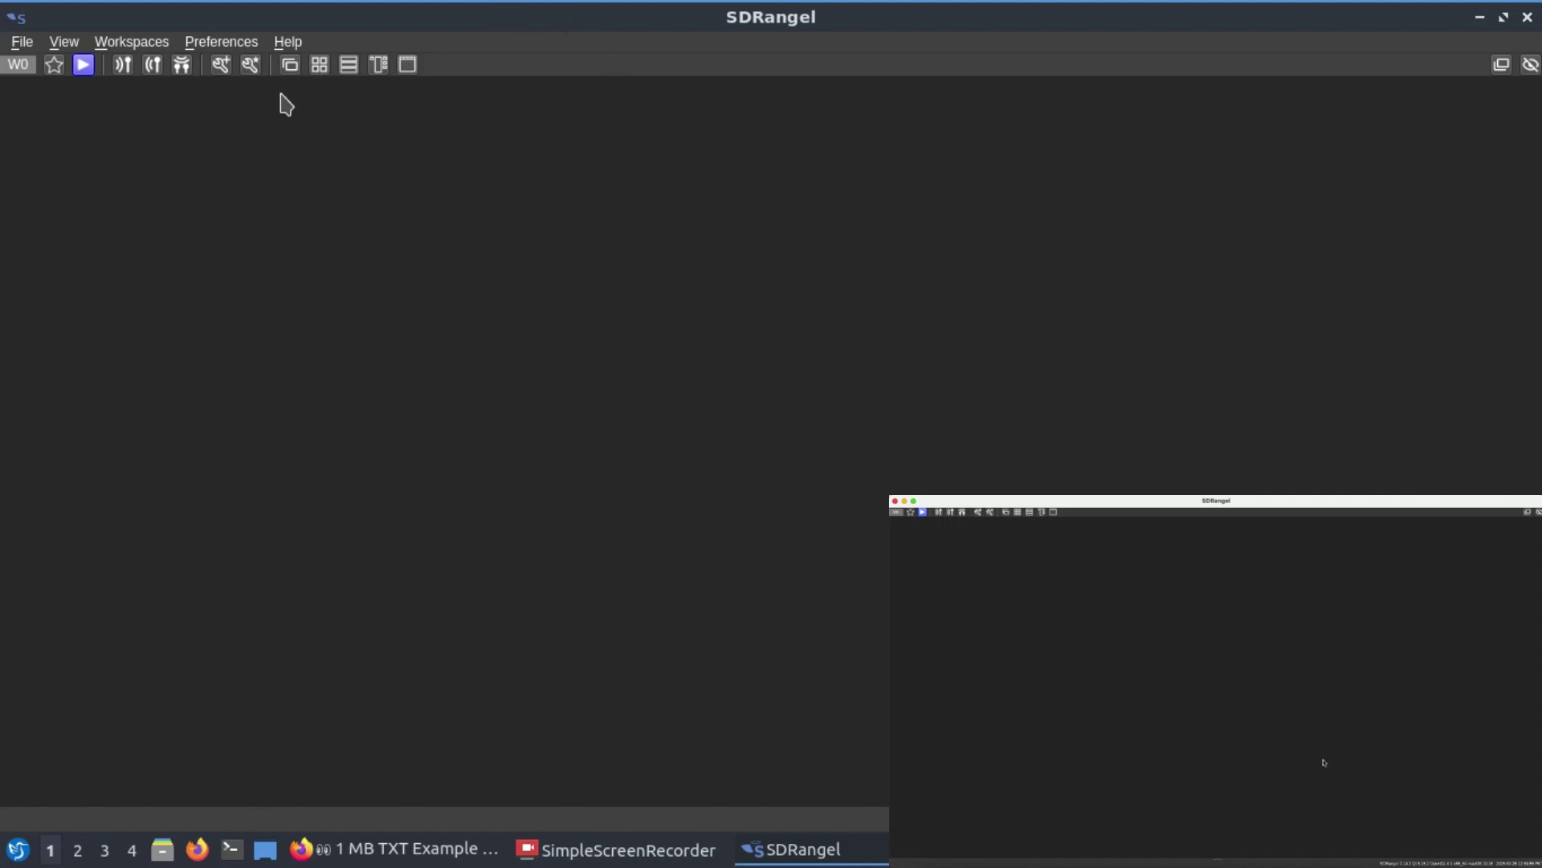
Step: Add PlutoSDR[0] as a transmit device centred at 435 MHz and enlarge its spectrum panel
left_click(155, 65)
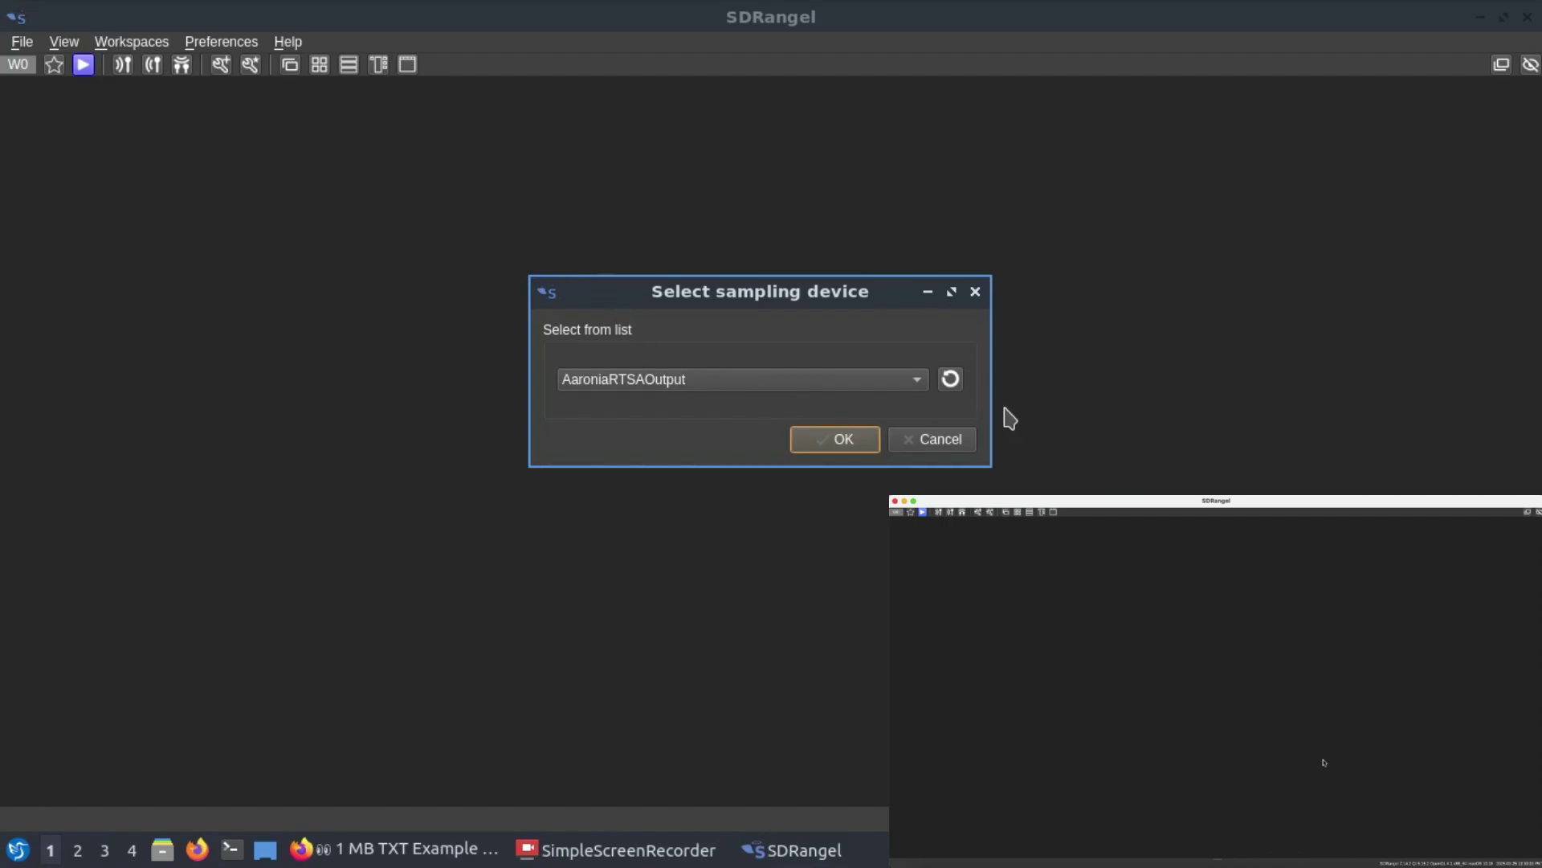
left_click(950, 377)
left_click(920, 387)
left_click(778, 480)
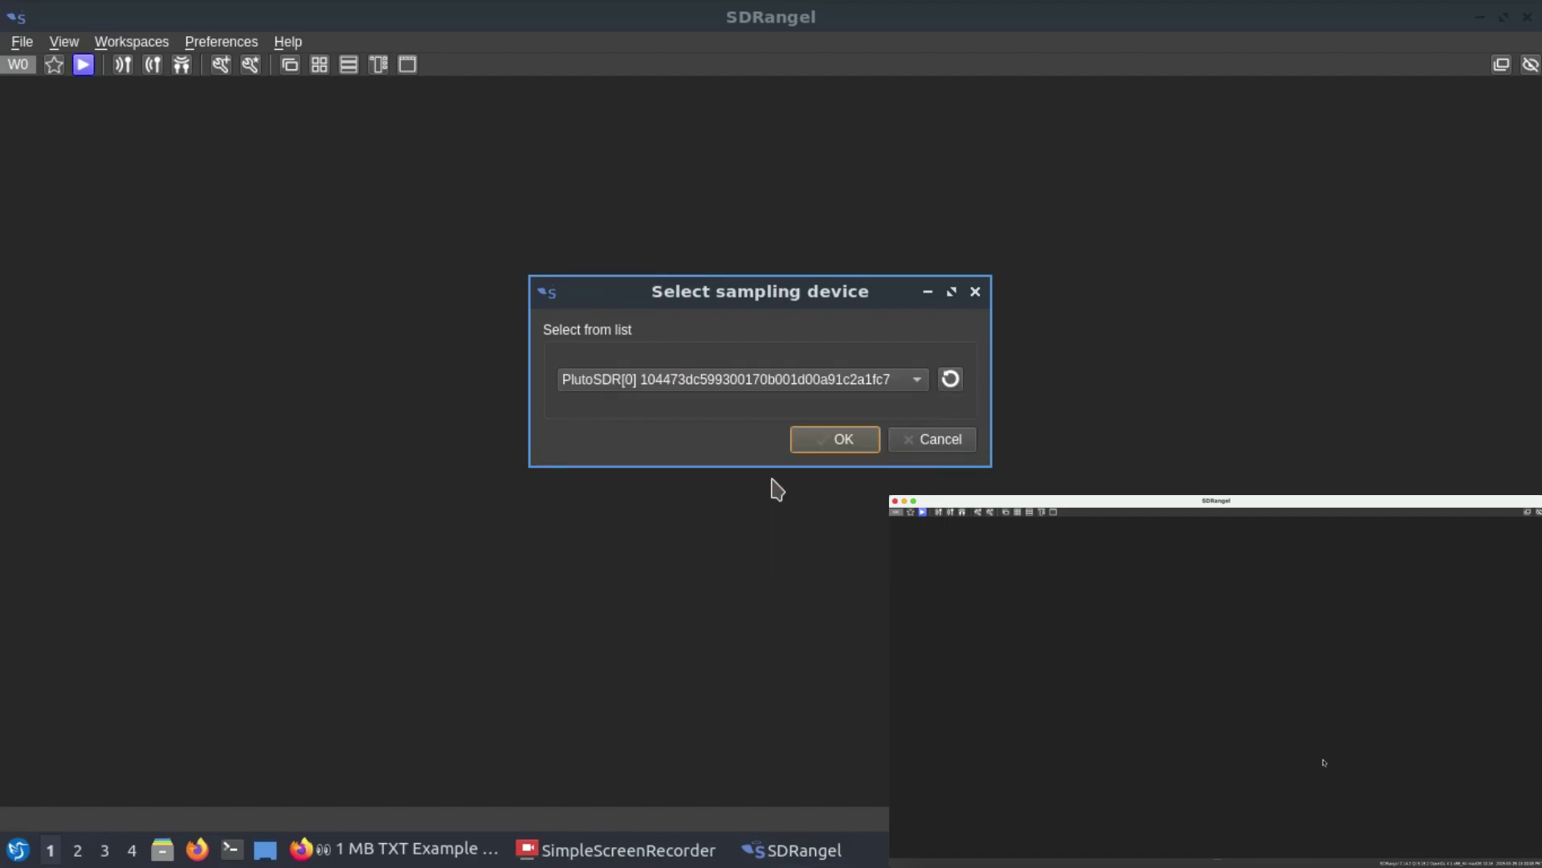
left_click(839, 442)
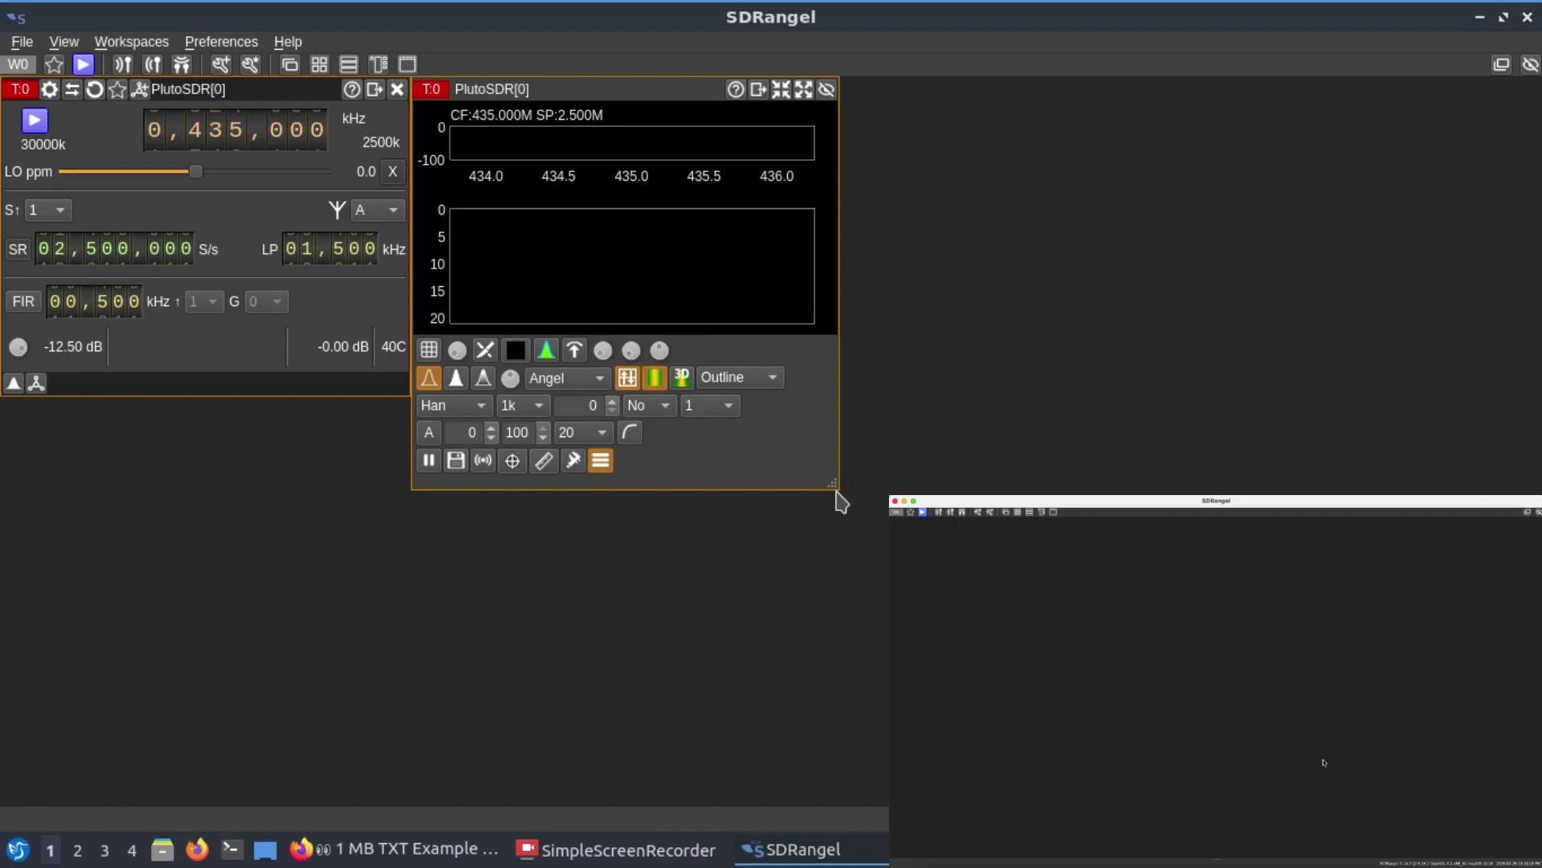
left_click_drag(836, 488, 832, 679)
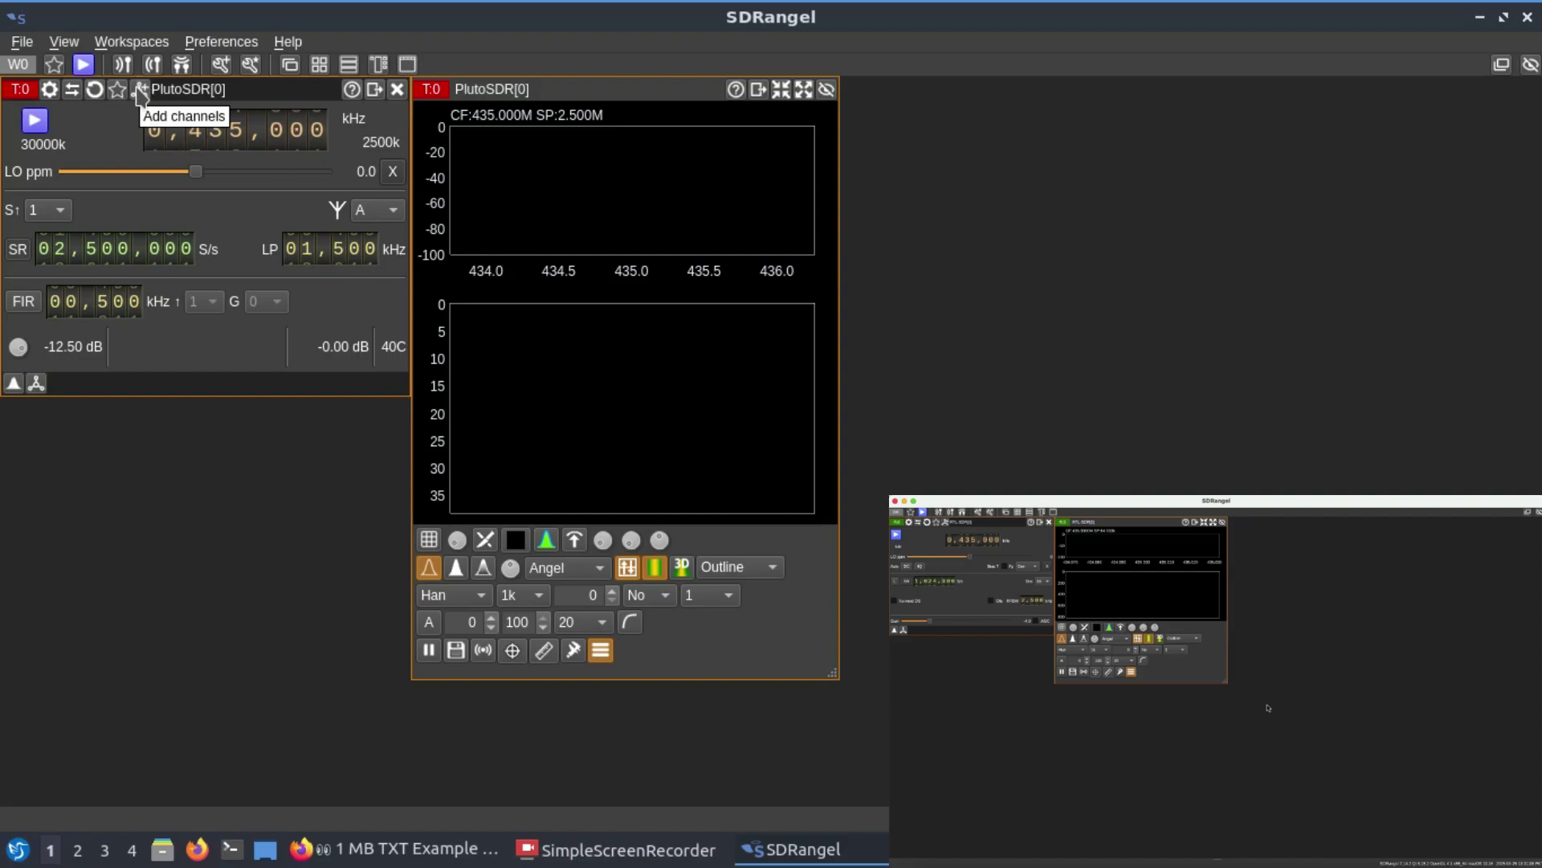
Step: Add a WFM Modulator channel to the PlutoSDR[0] transmit device
left_click(141, 90)
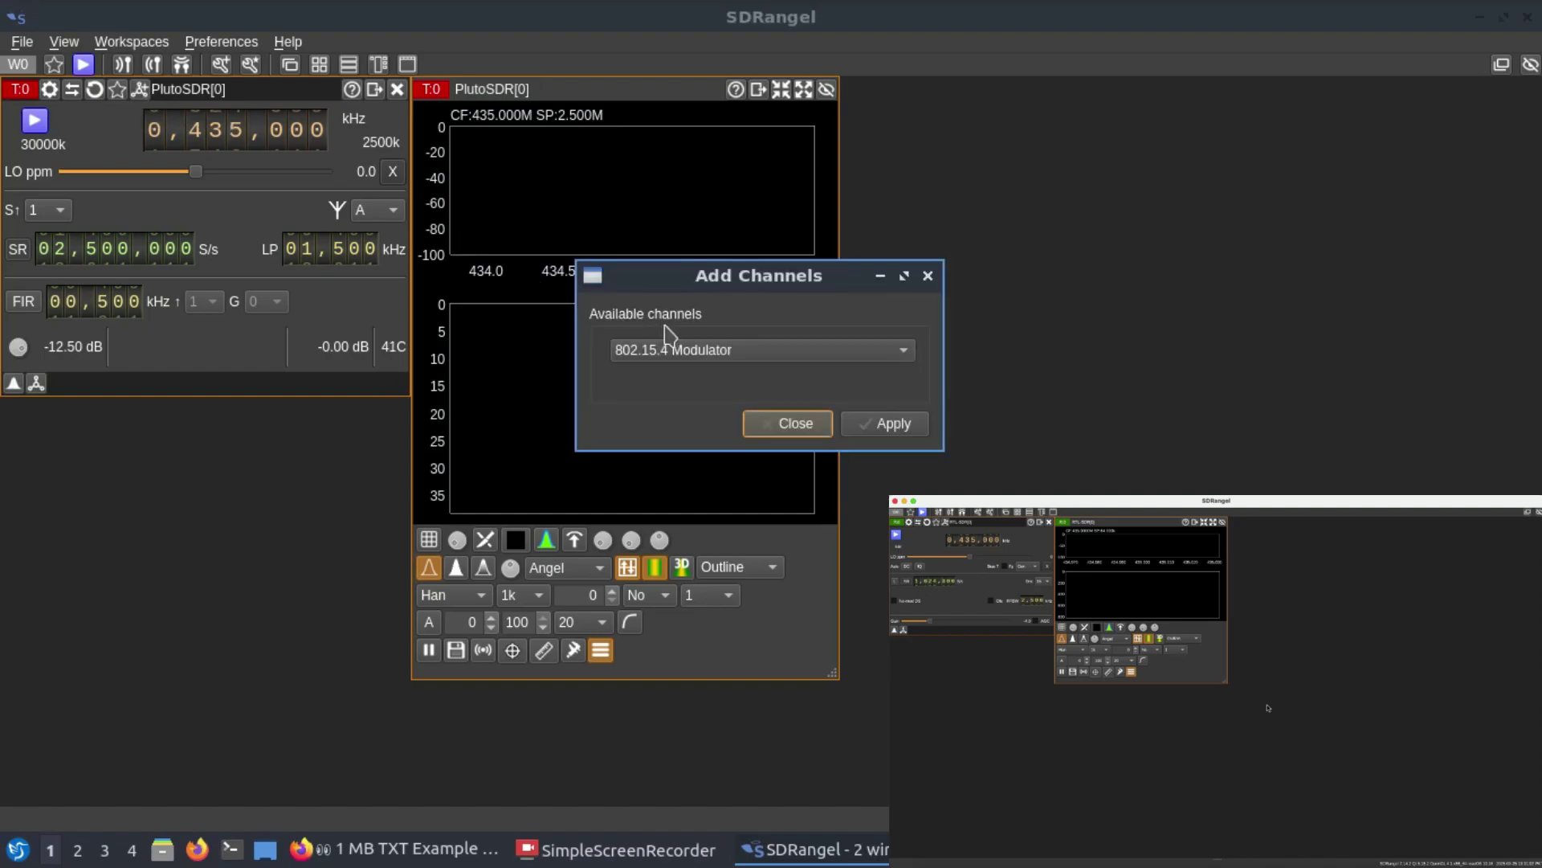
left_click(658, 353)
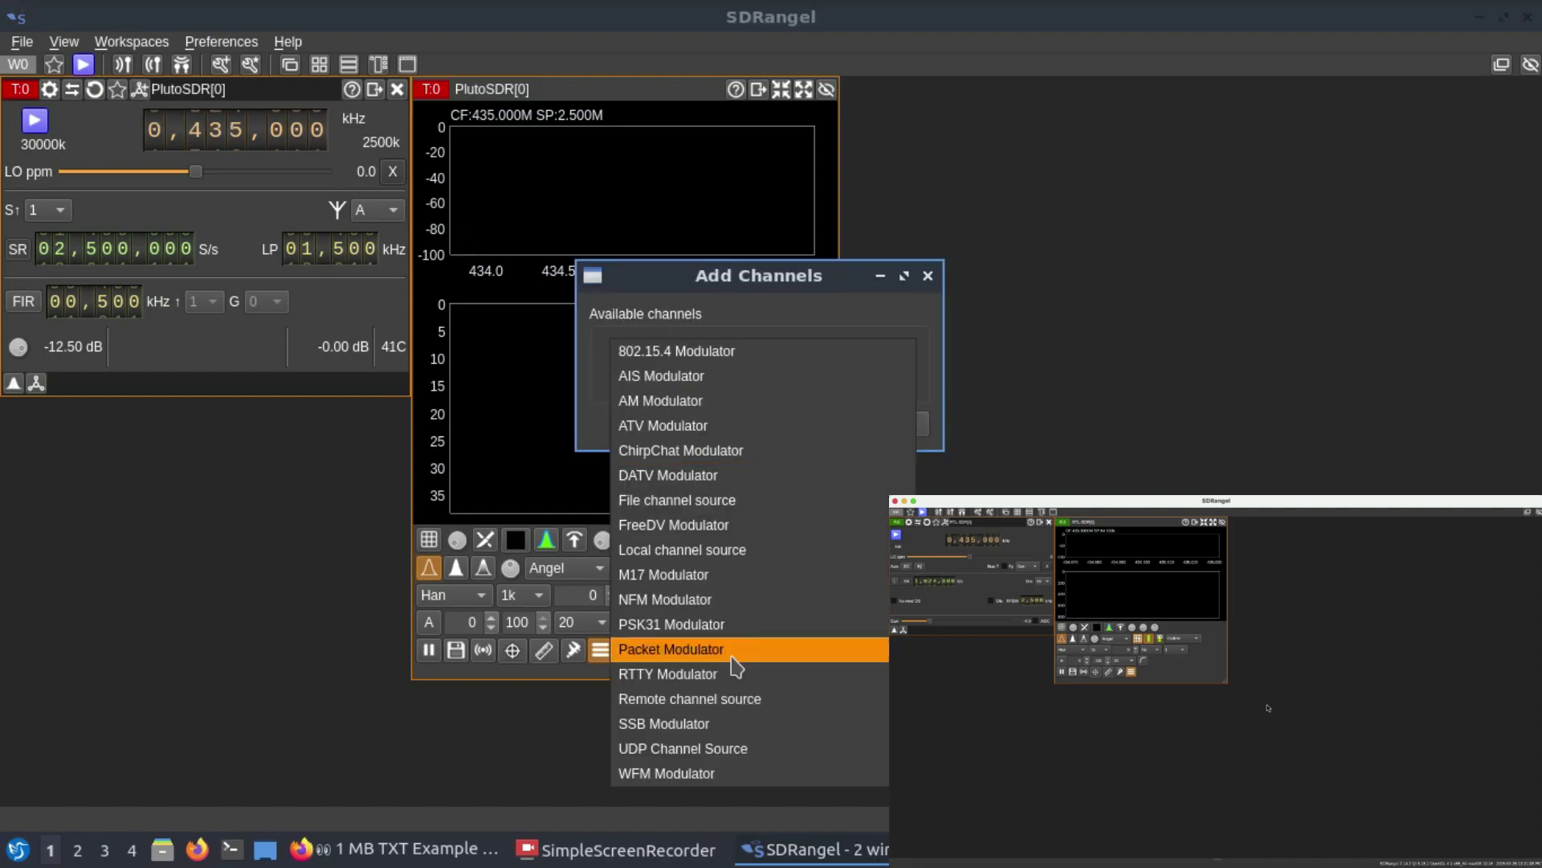
left_click(681, 774)
left_click(891, 422)
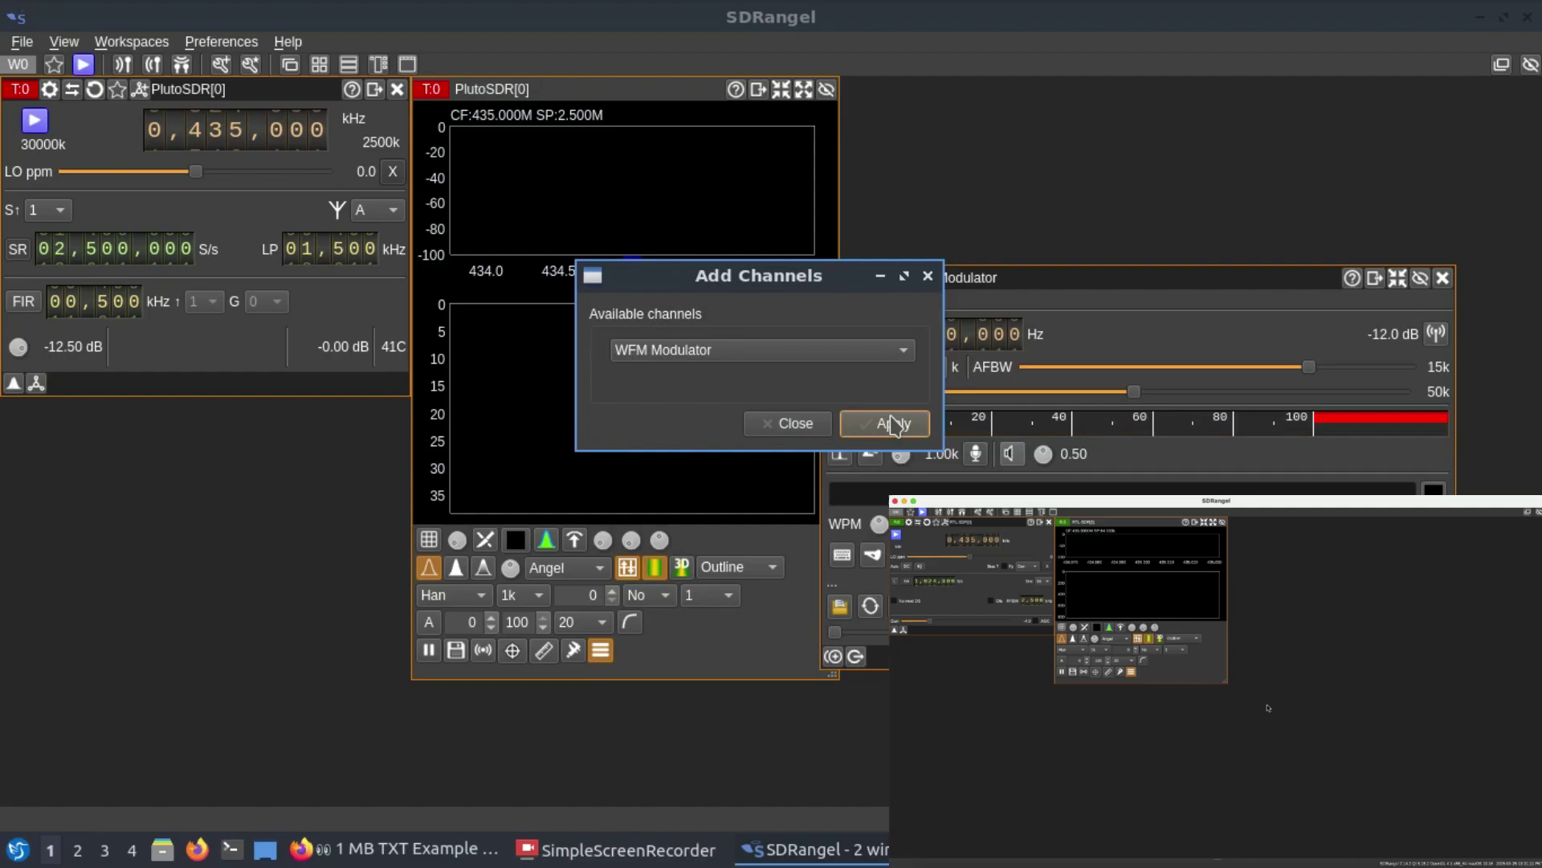
left_click(793, 423)
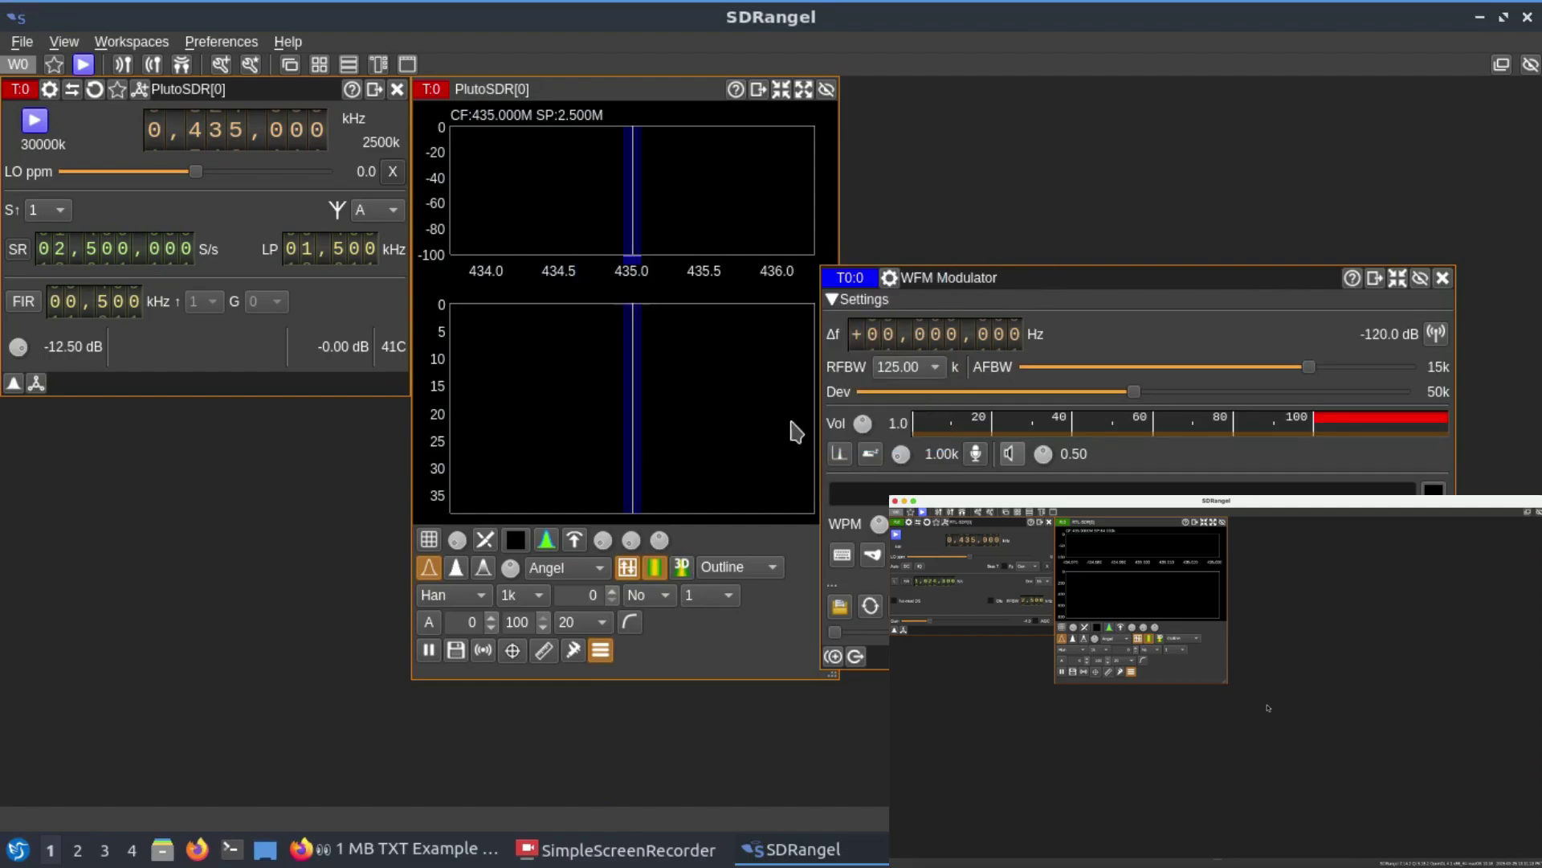
Step: Move the WFM Modulator panel higher and start the PlutoSDR so a 435.0 MHz carrier appears
left_click_drag(1034, 277, 1065, 116)
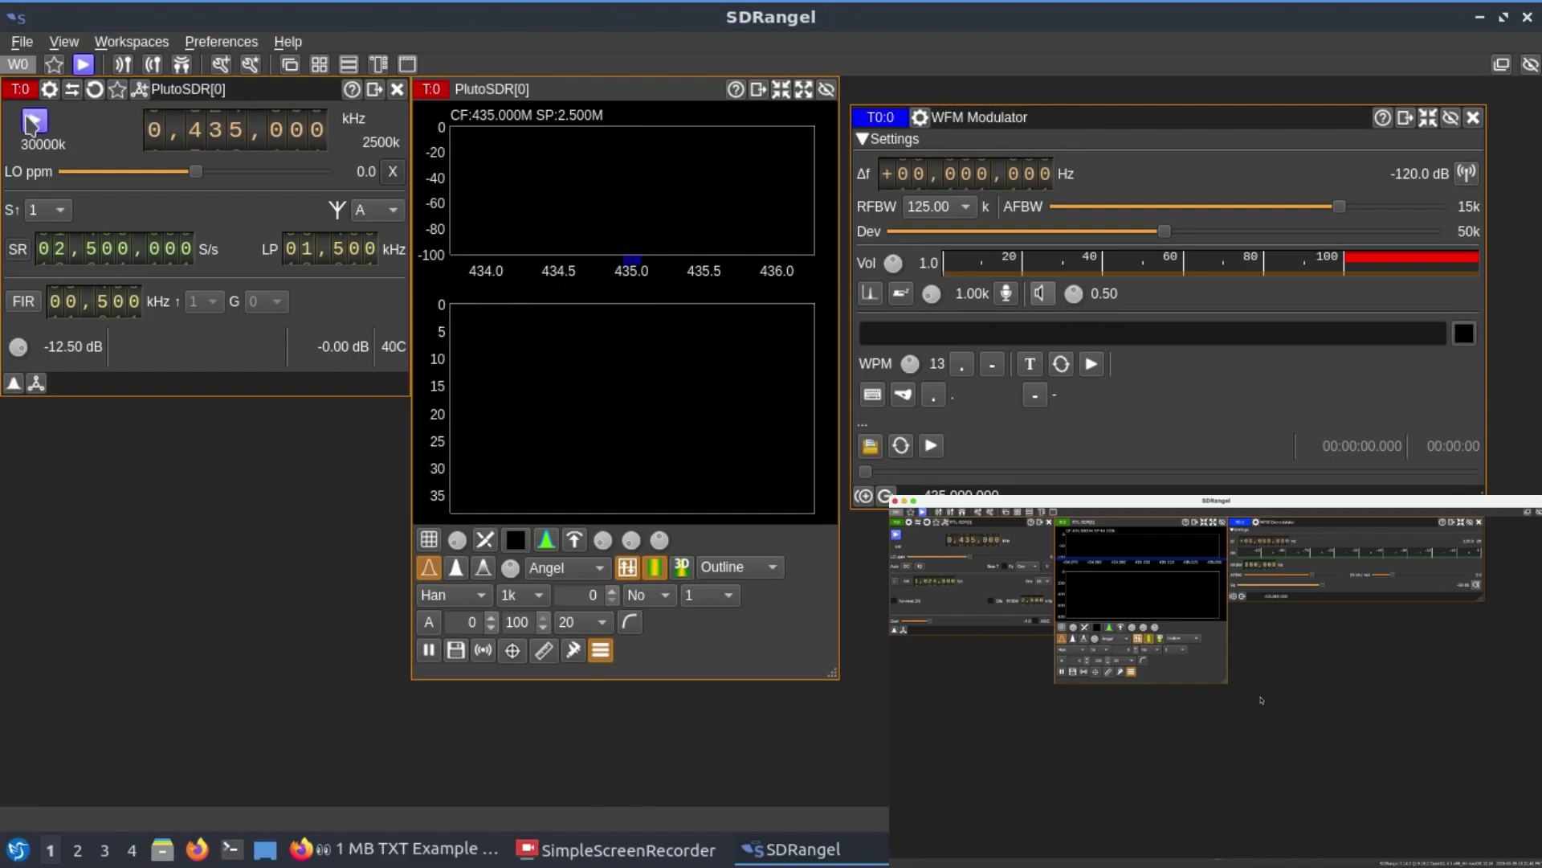
left_click(33, 123)
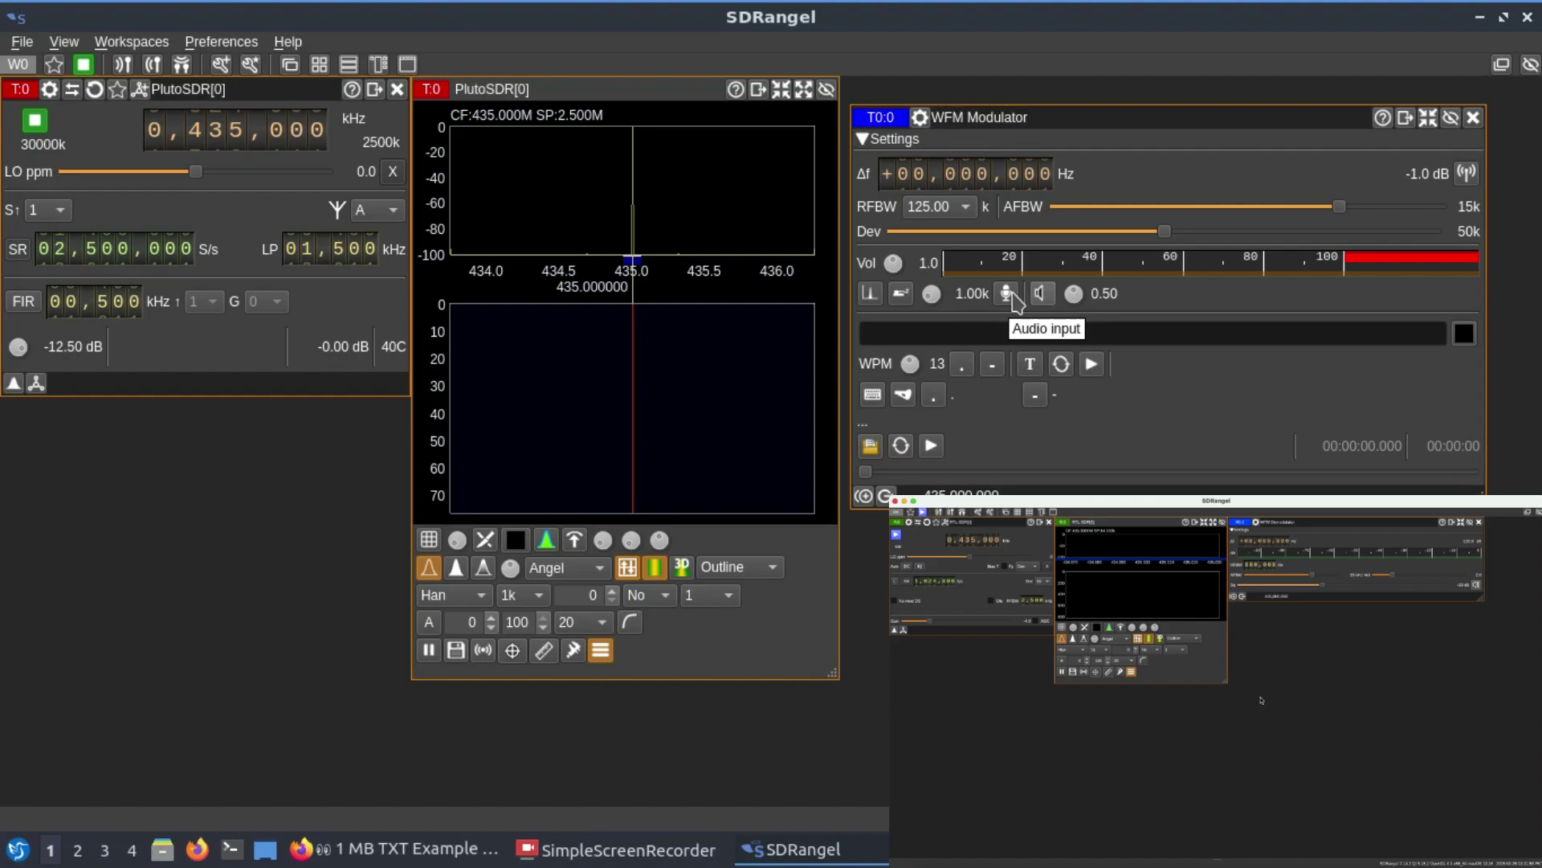
Step: Transmit microphone audio through the WFM Modulator, then switch the audio input off again
left_click(1009, 294)
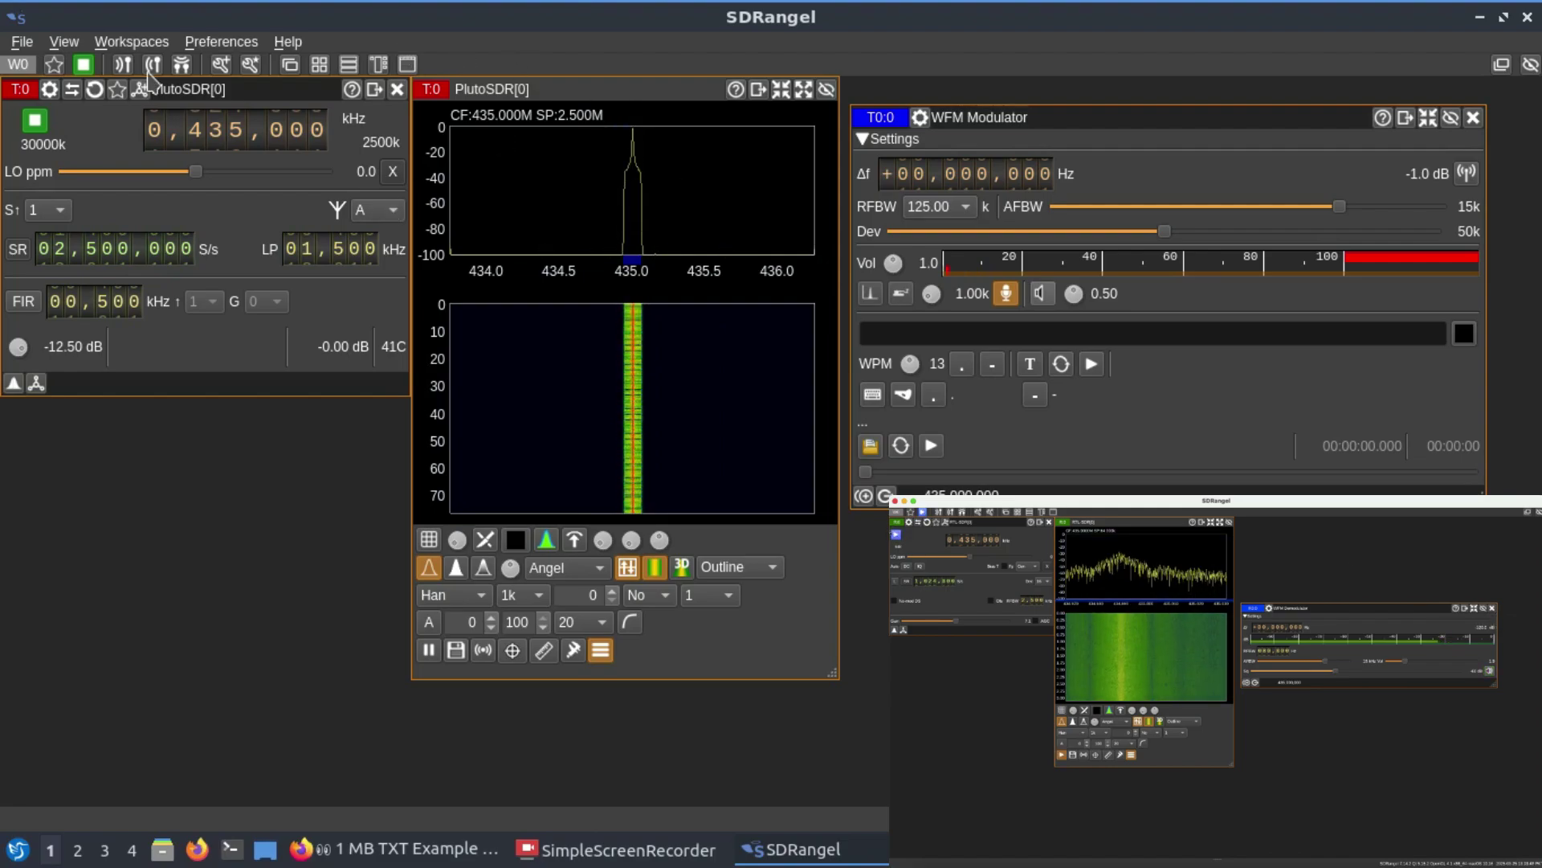
left_click(1010, 295)
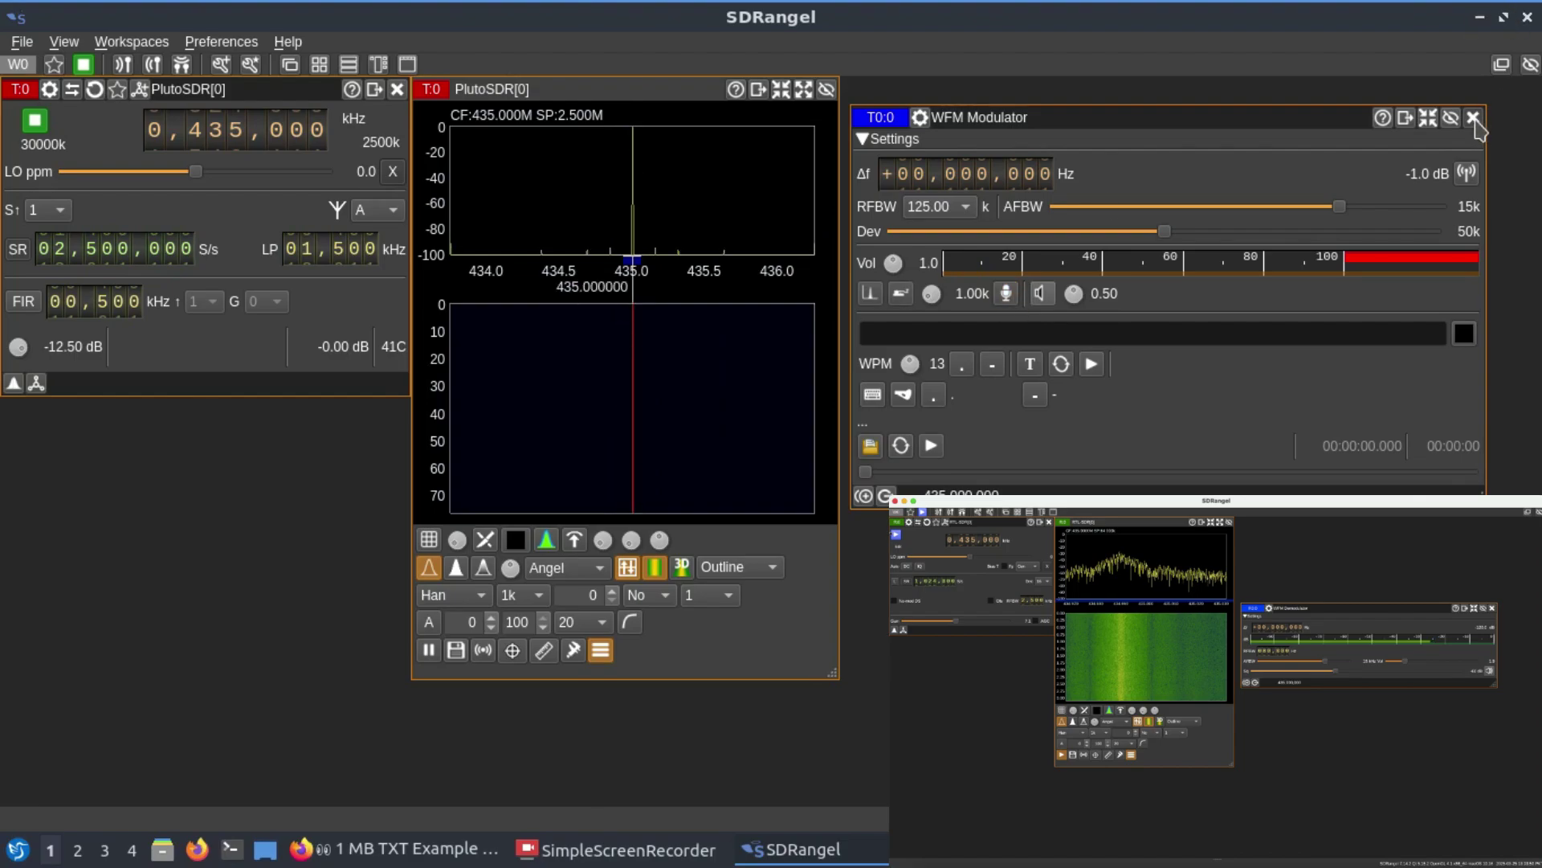
Step: Close the WFM Modulator, stop the PlutoSDR, and relaunch SDRangel by searching 'sd' in the menu
left_click(1473, 118)
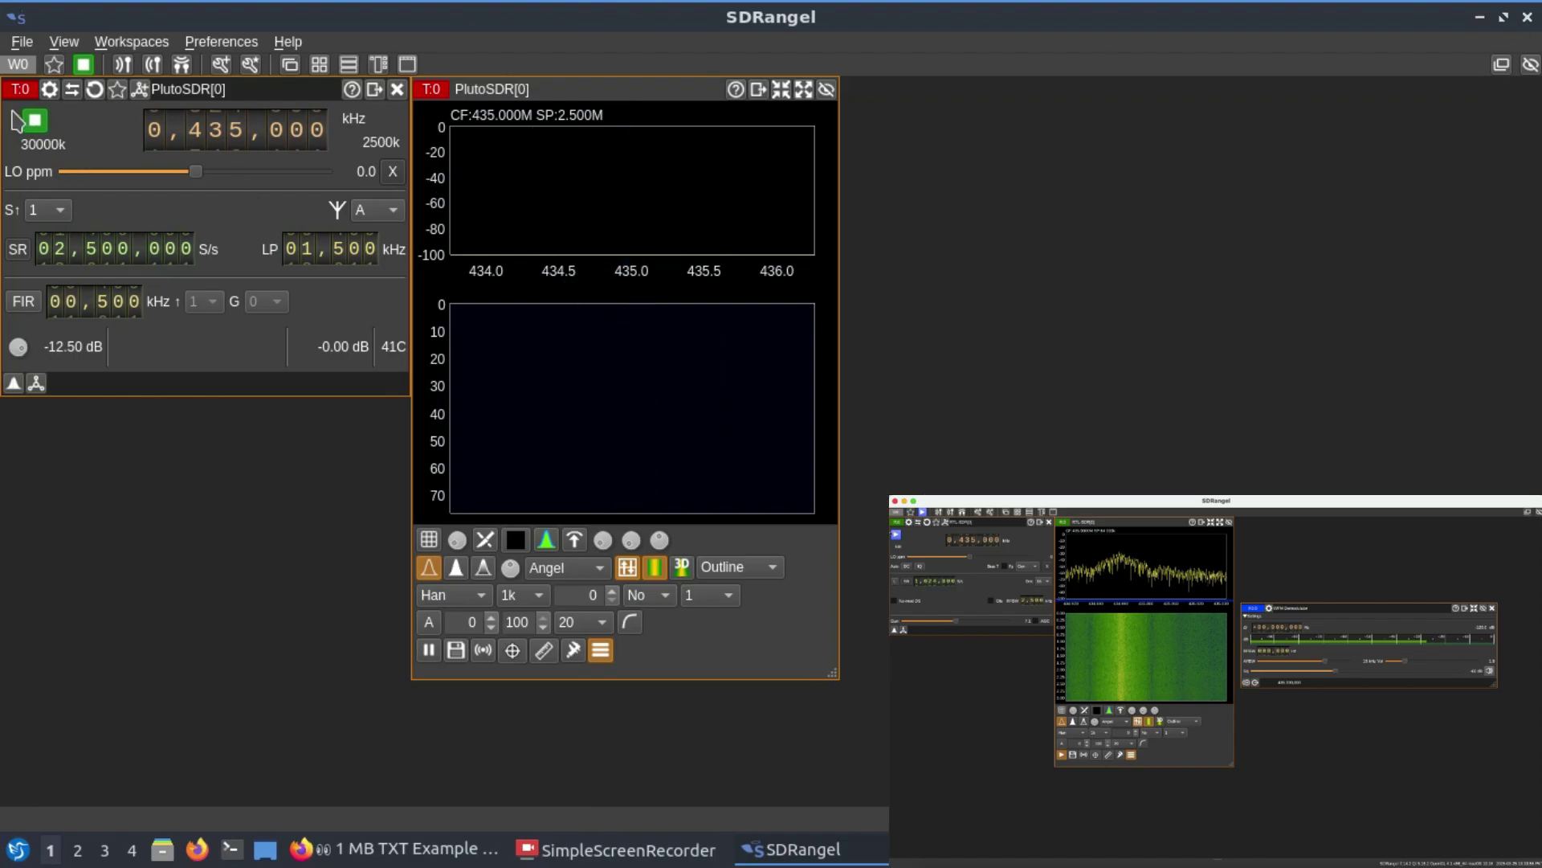
left_click(45, 127)
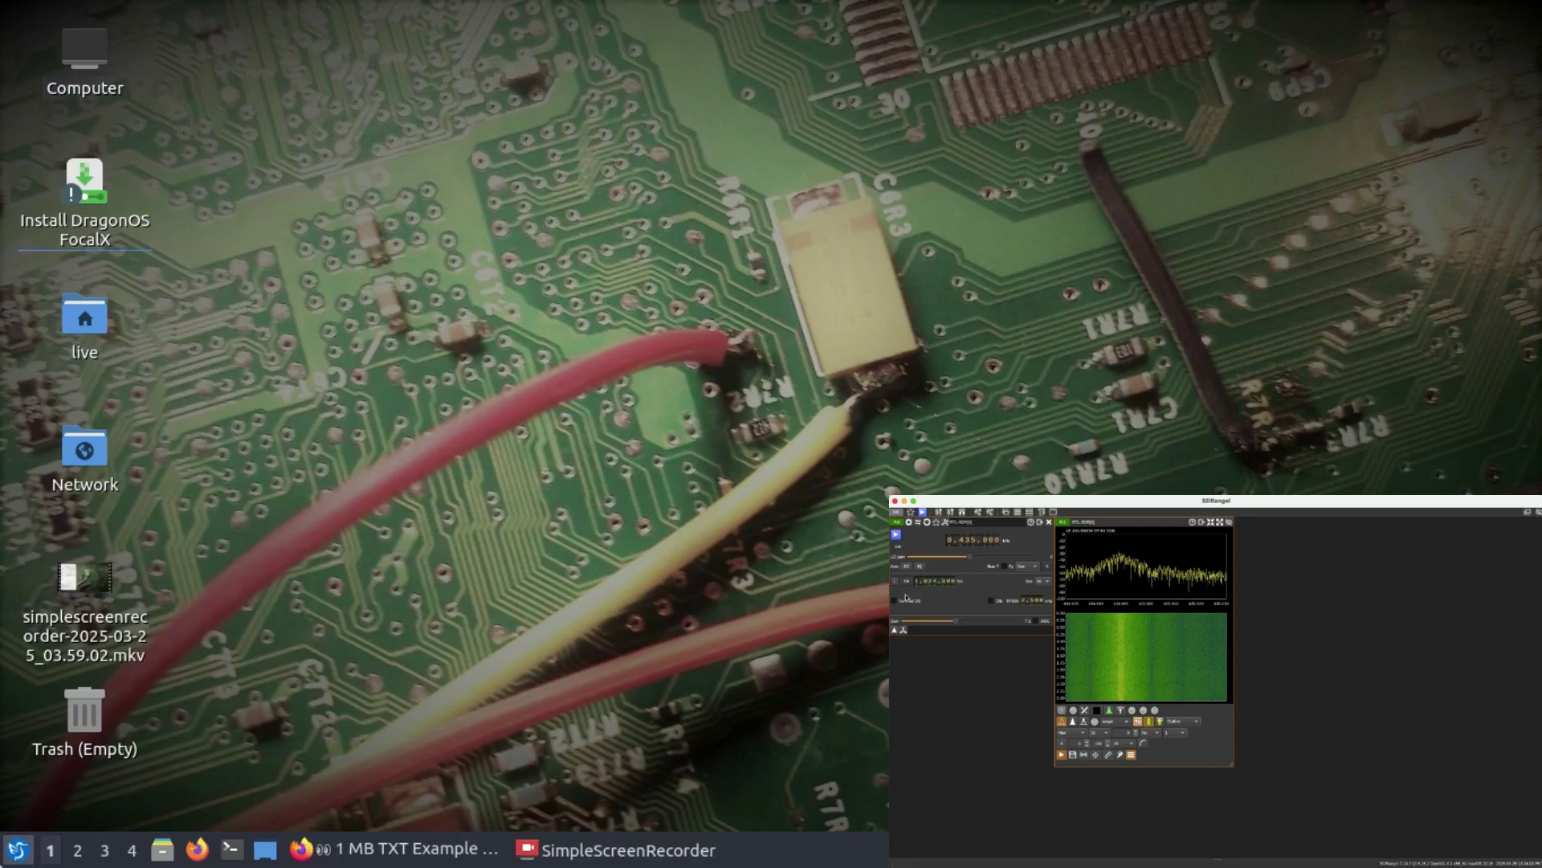
left_click(18, 849)
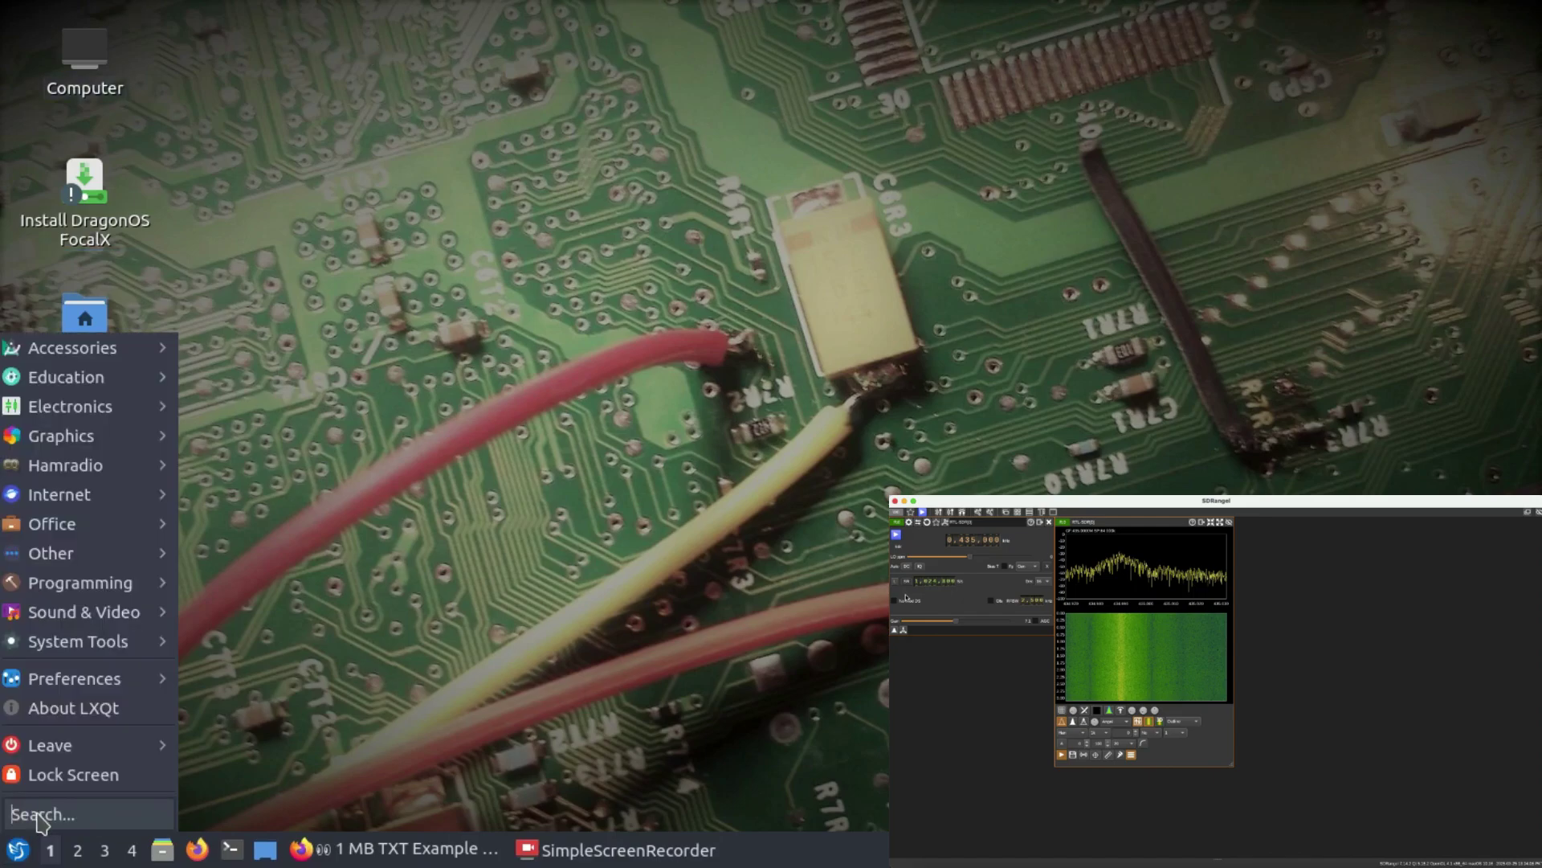
type("sdr")
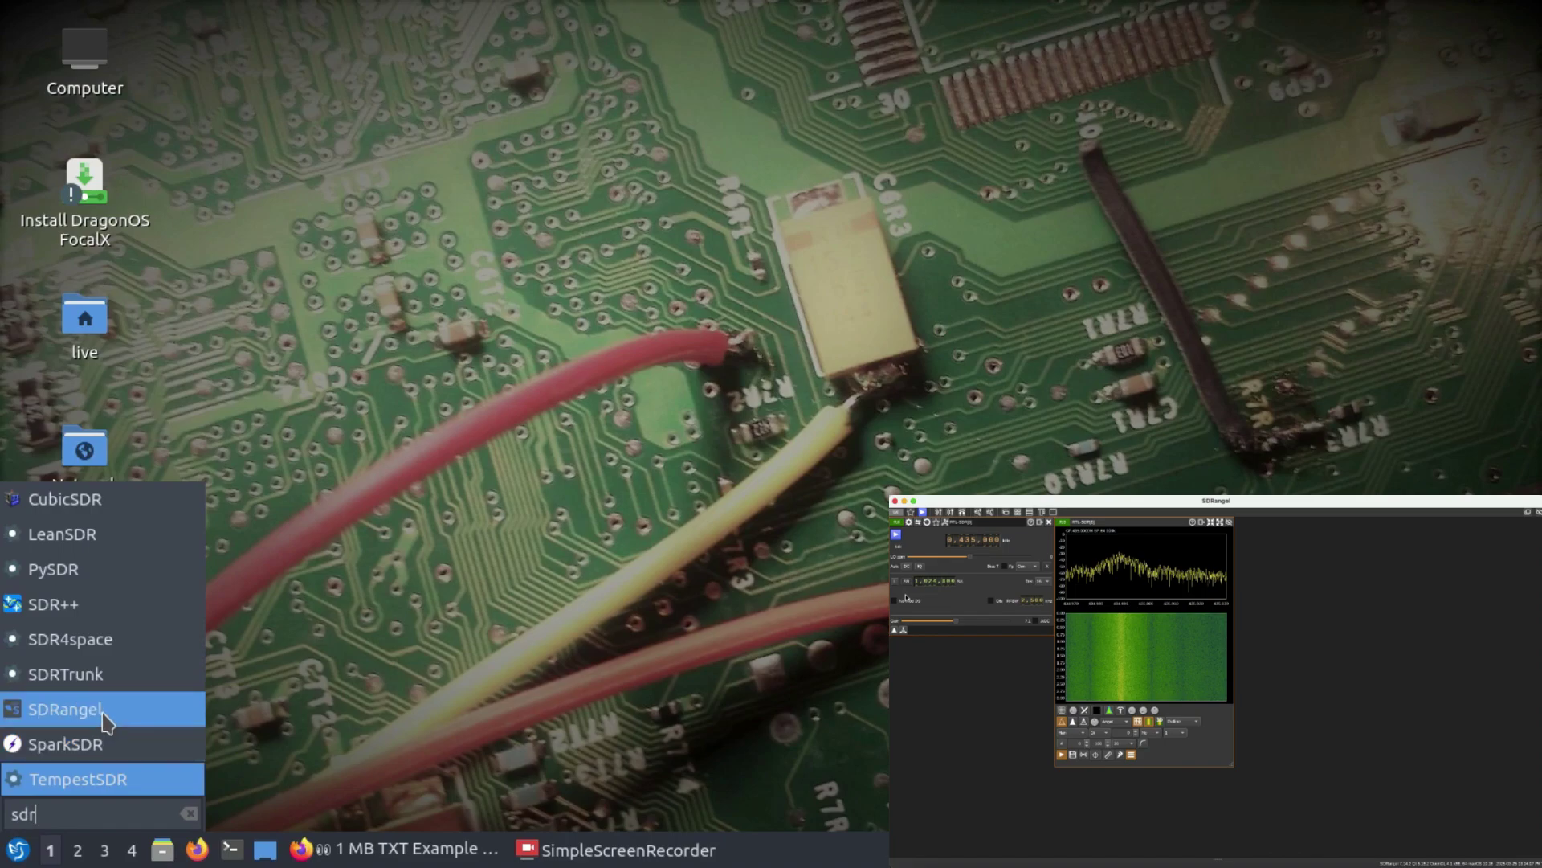
left_click(105, 714)
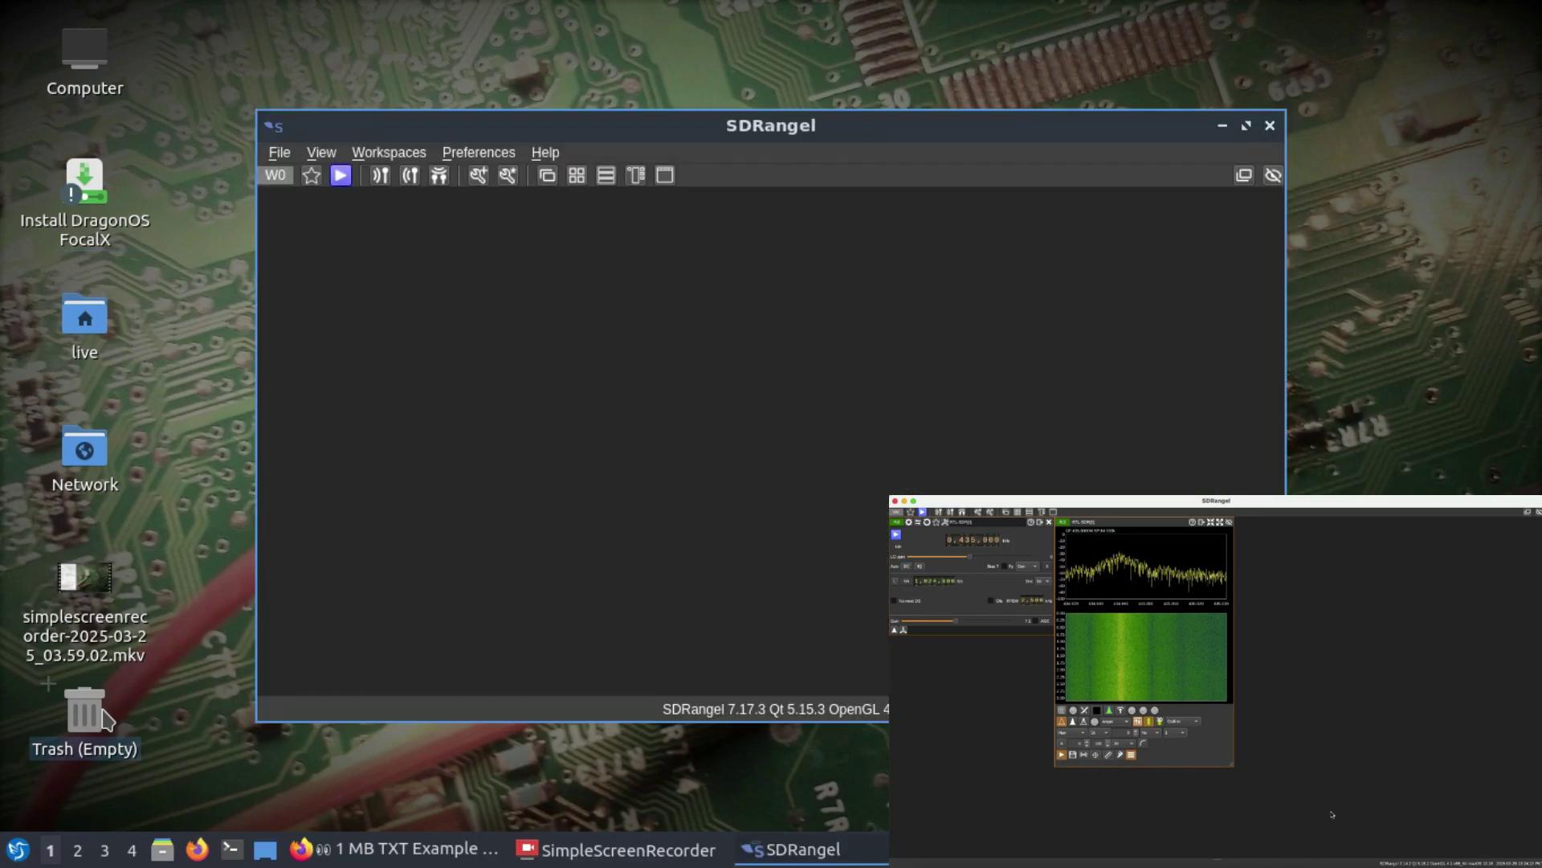
Step: Maximize the new SDRangel window and add PlutoSDR[0] as a transmit device at 435 MHz, 2.5 MS/s
left_click(1246, 127)
left_click(153, 65)
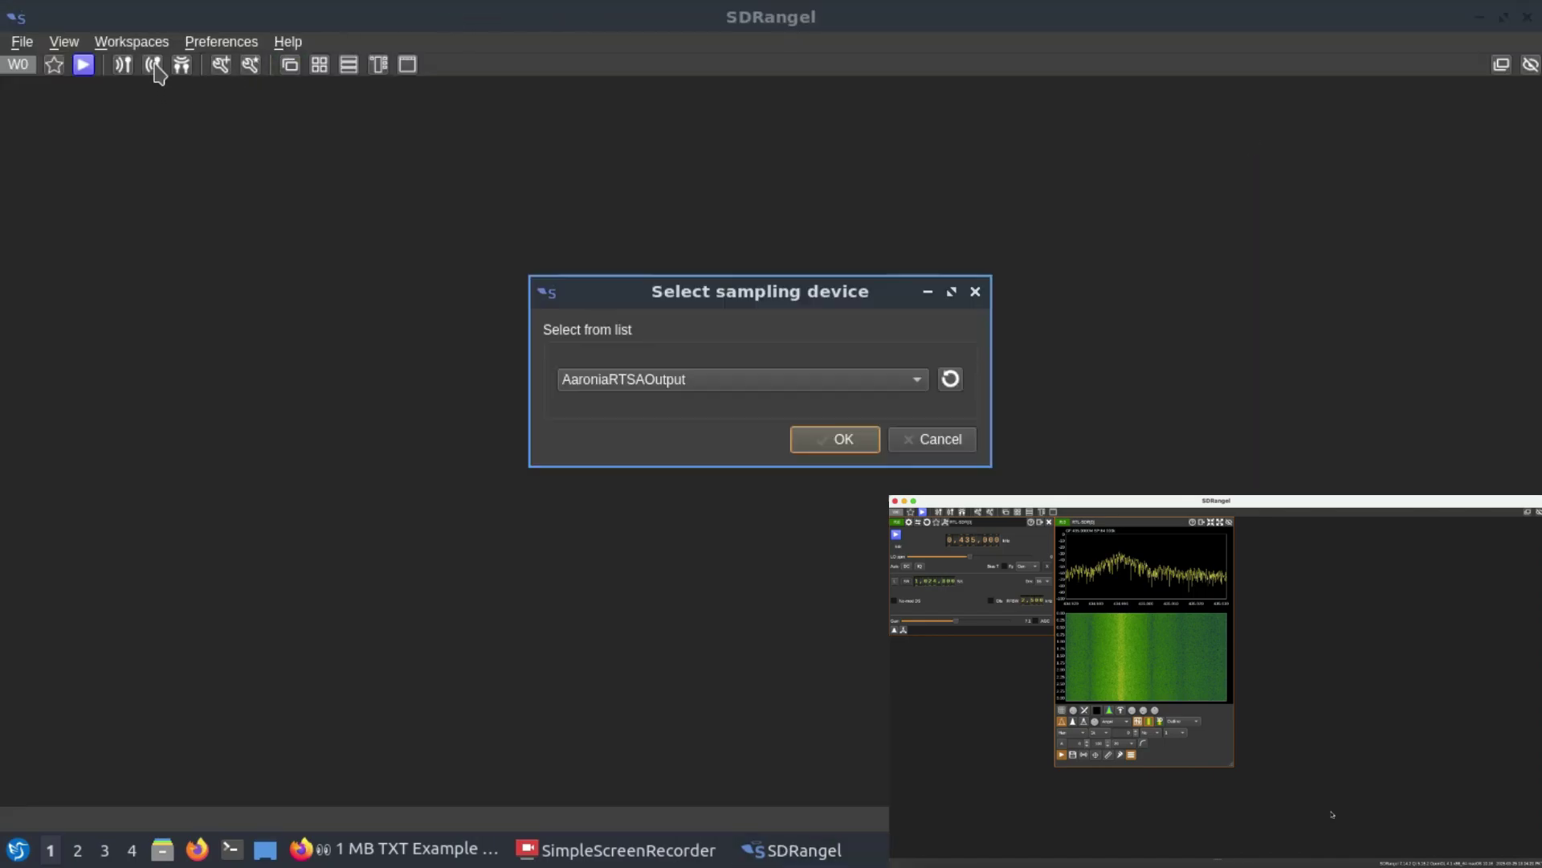
left_click(953, 379)
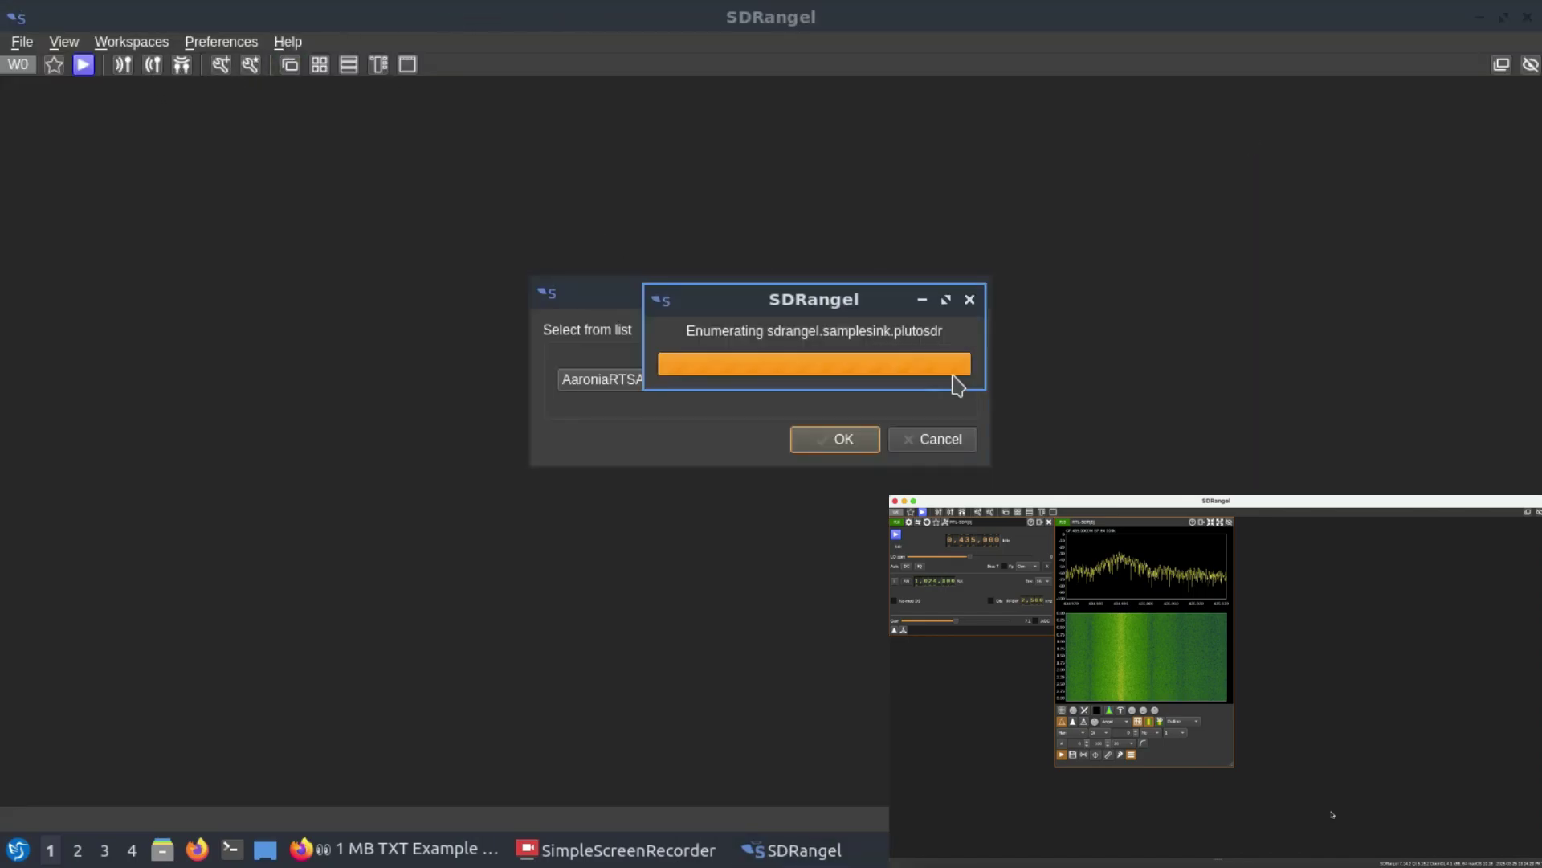
left_click(611, 383)
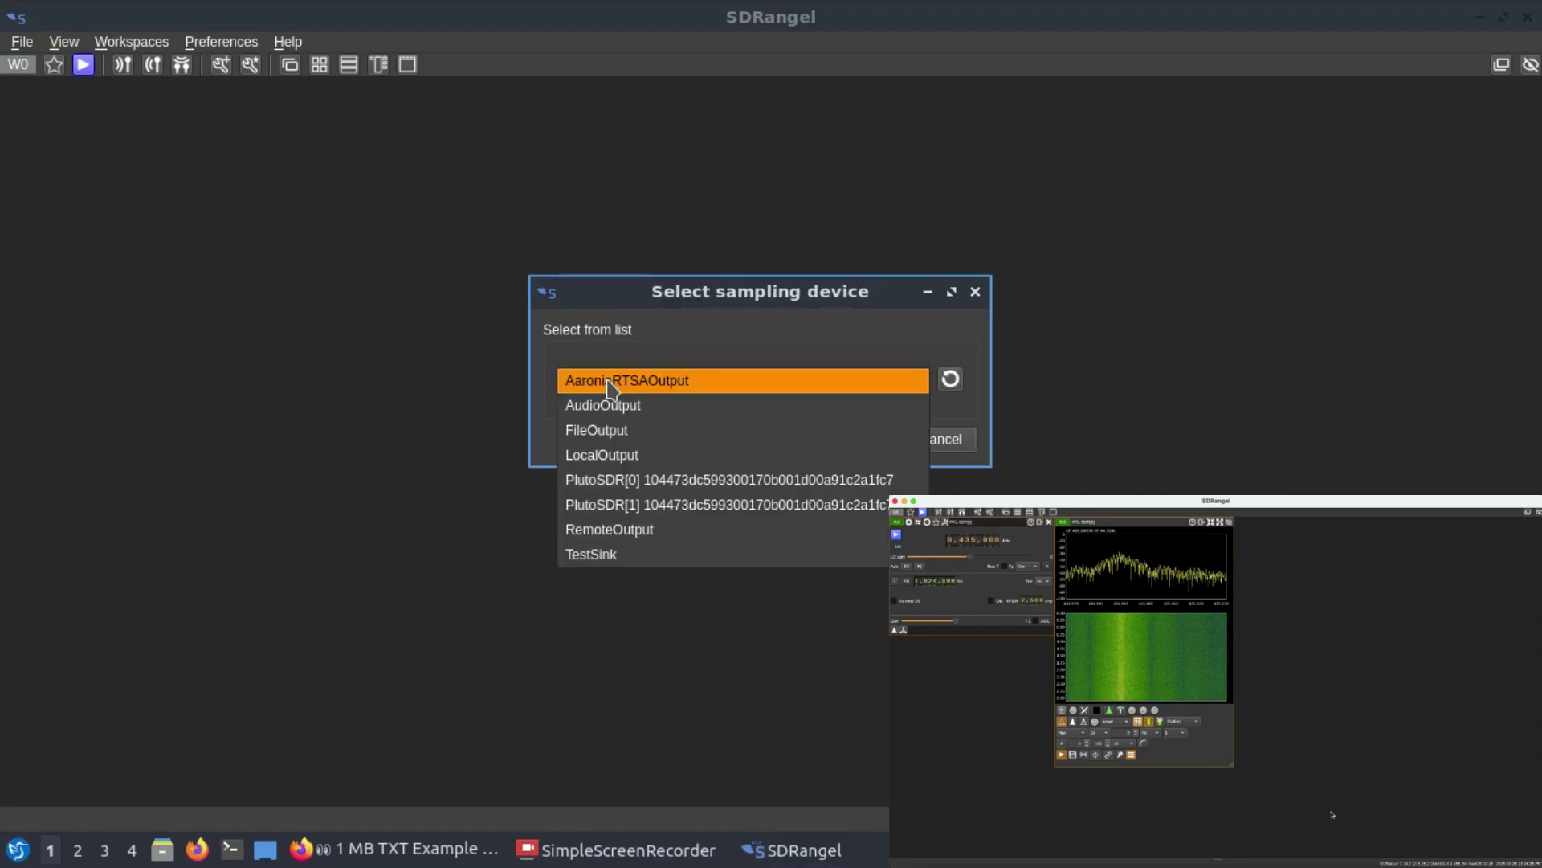
left_click(645, 479)
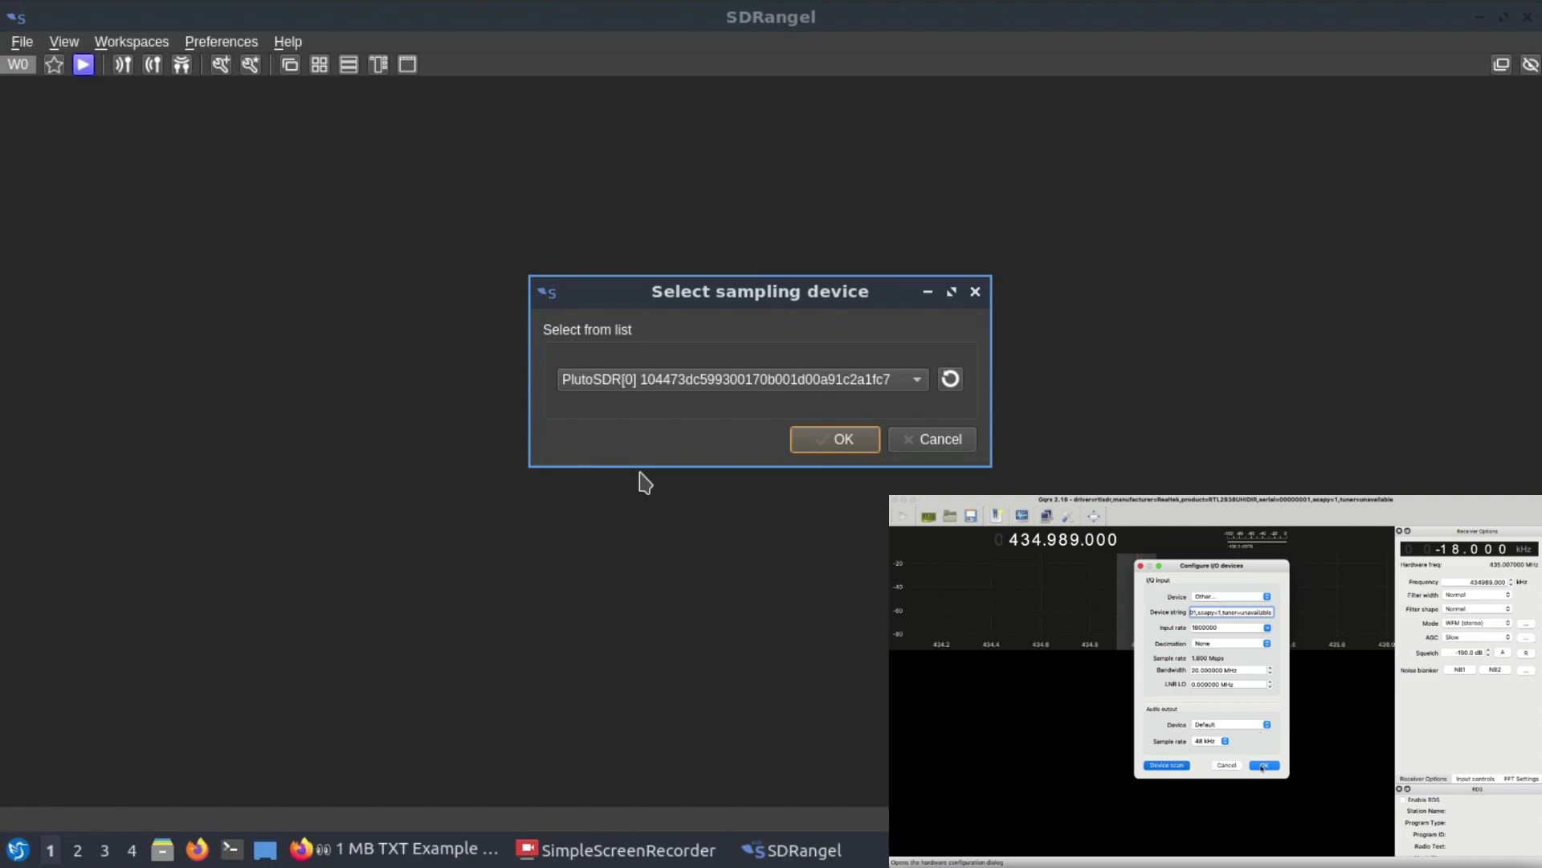
left_click(838, 448)
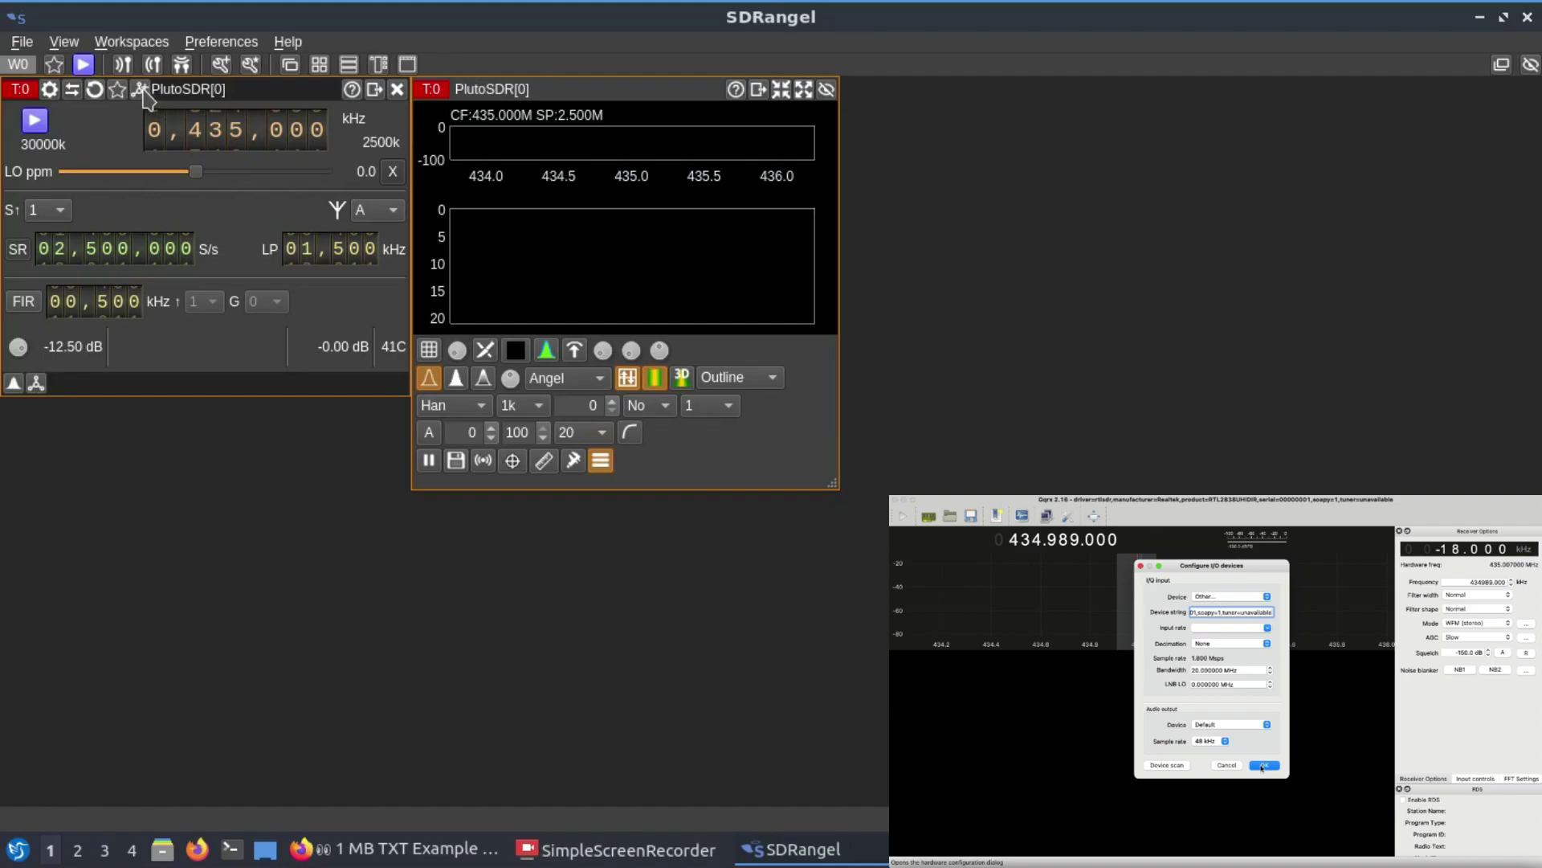
left_click(139, 88)
Step: Add a Packet Modulator channel (1200 AFSK, APRS via WIDE2-2) to the PlutoSDR transmitter
left_click(709, 358)
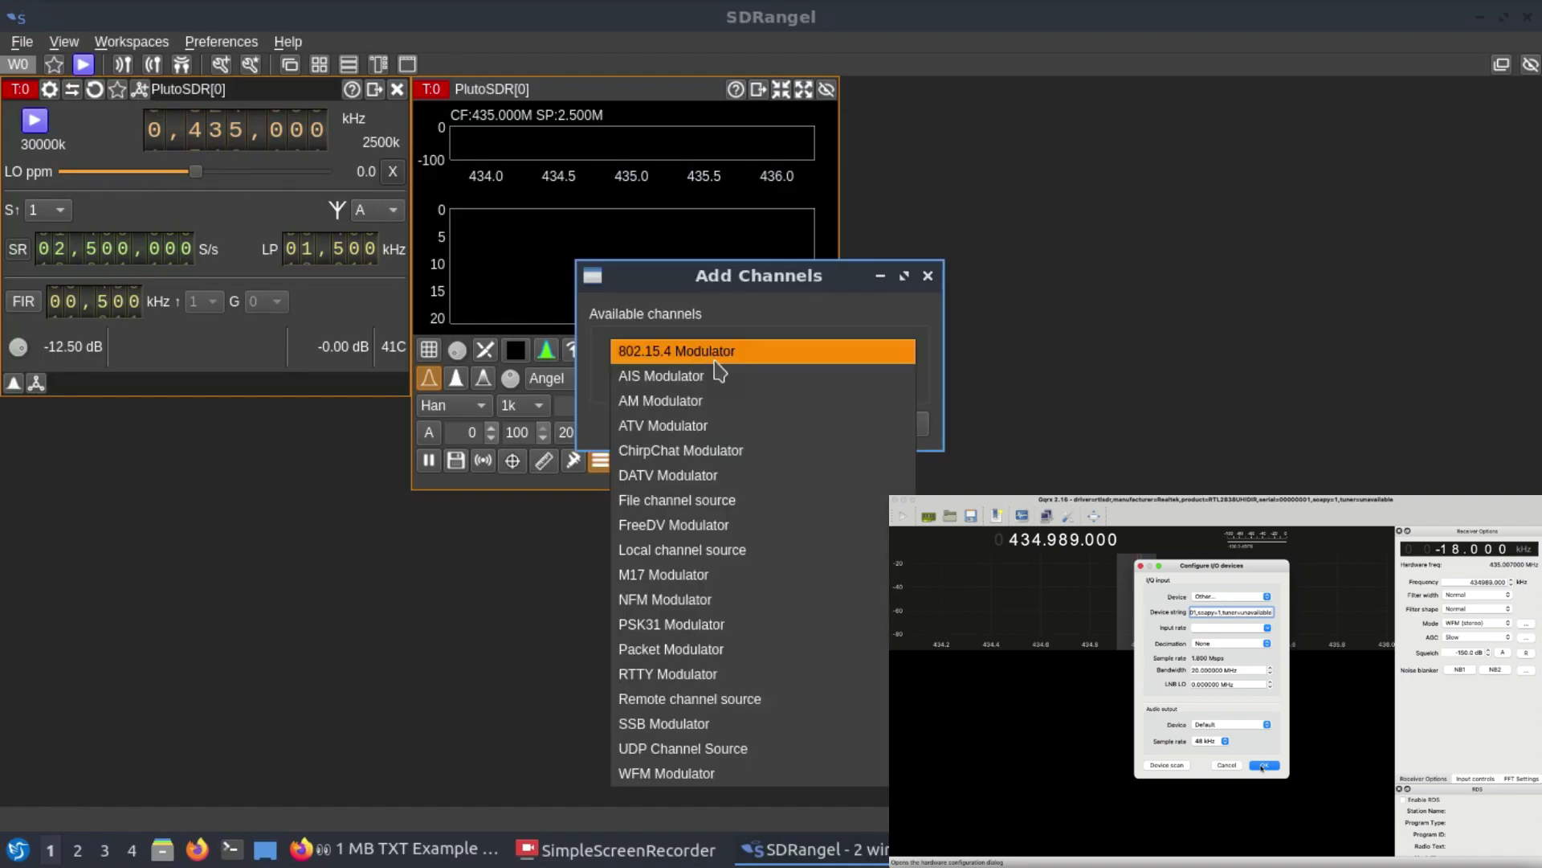
left_click(715, 649)
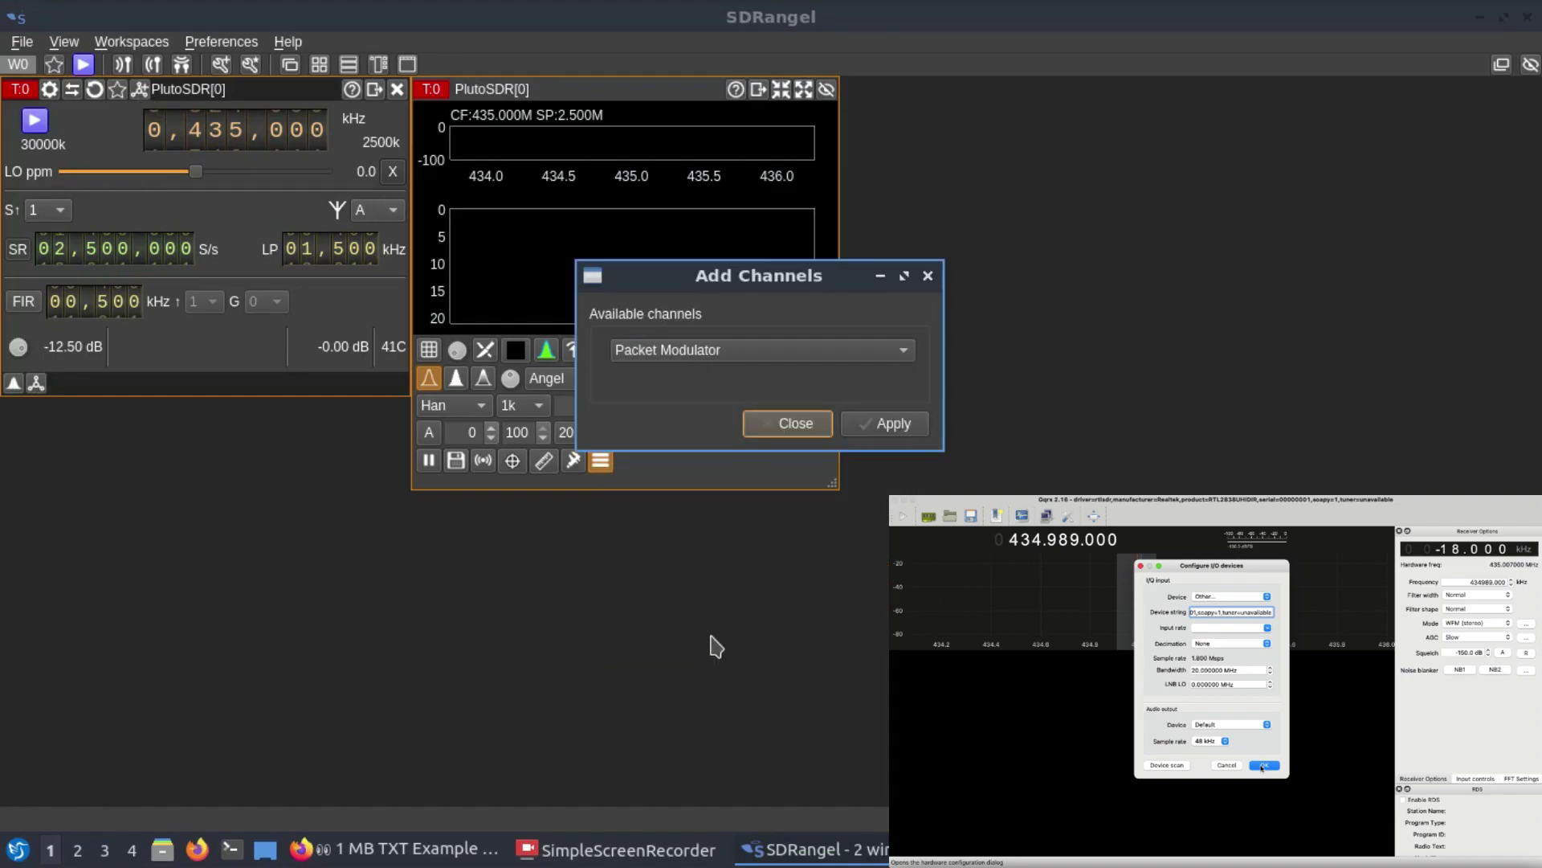
left_click(910, 425)
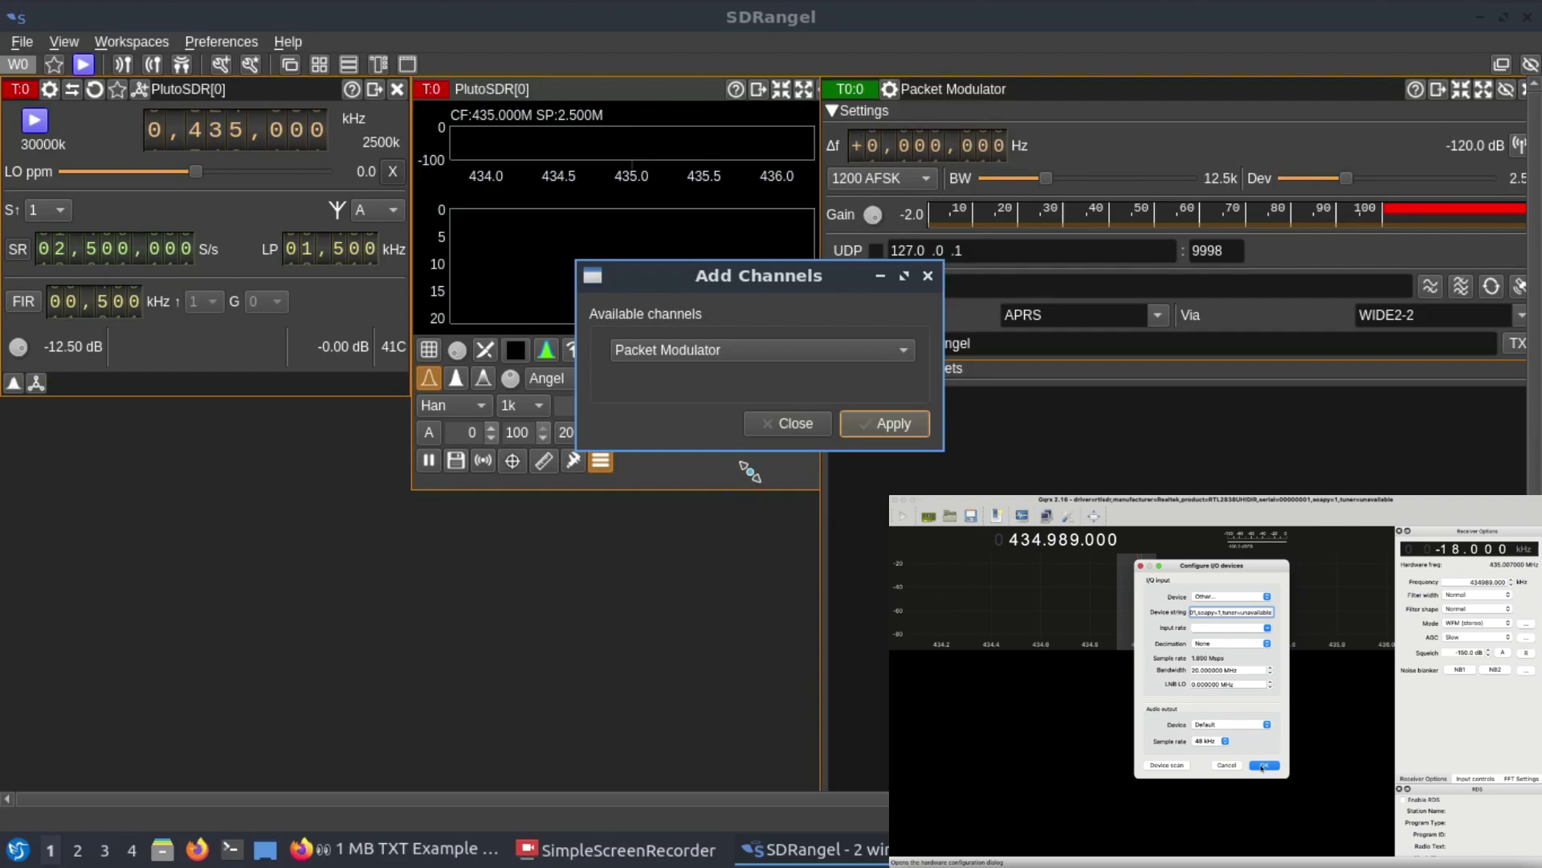
left_click(807, 425)
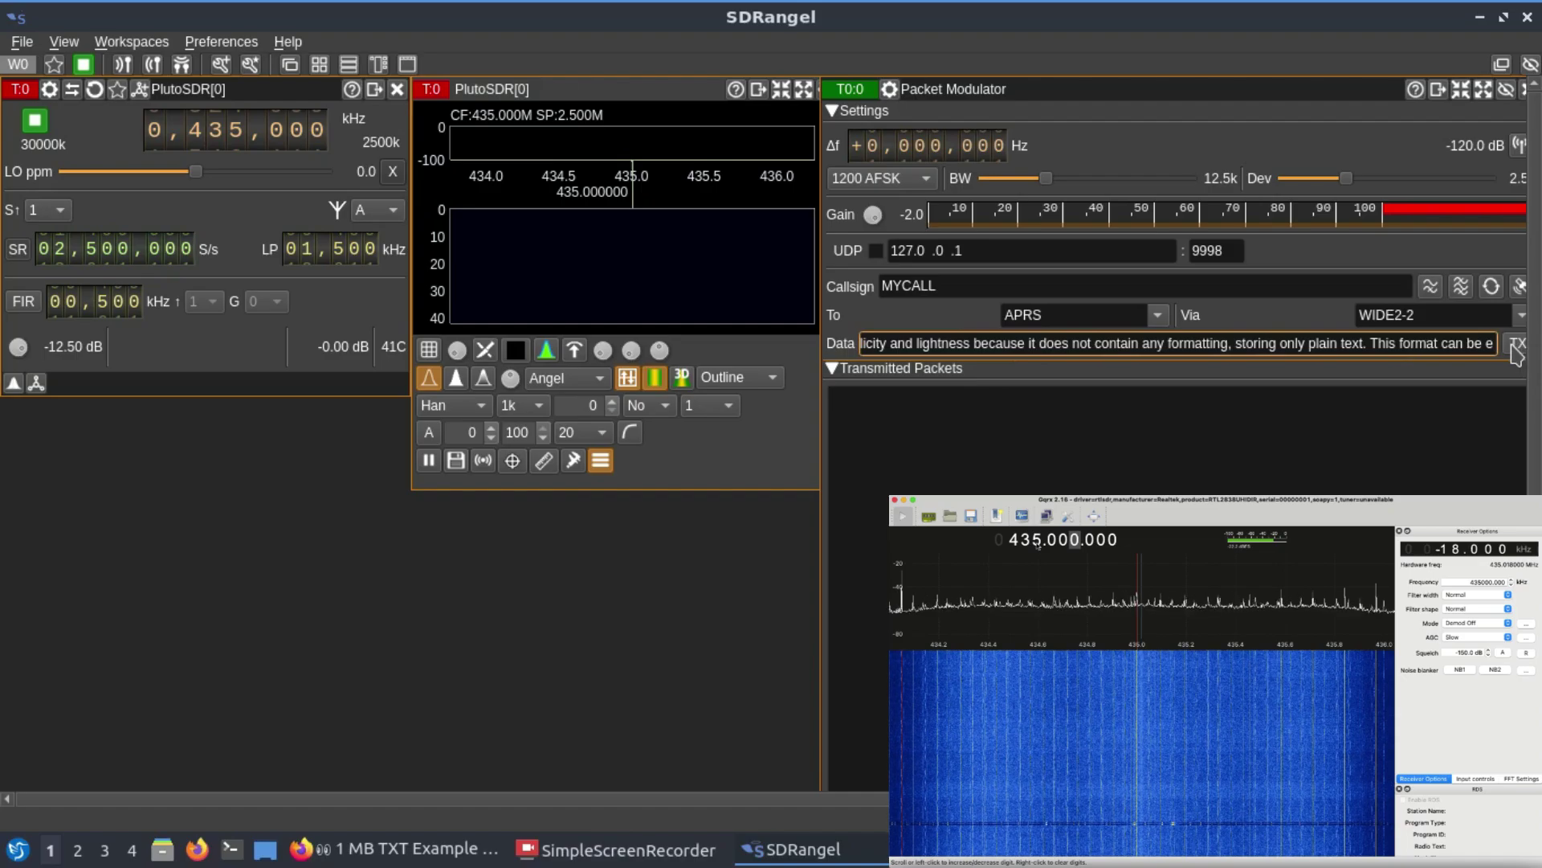
Step: Start transmitting and send the sample TXT-file text as two APRS packets, toggling repeat briefly
left_click(1513, 345)
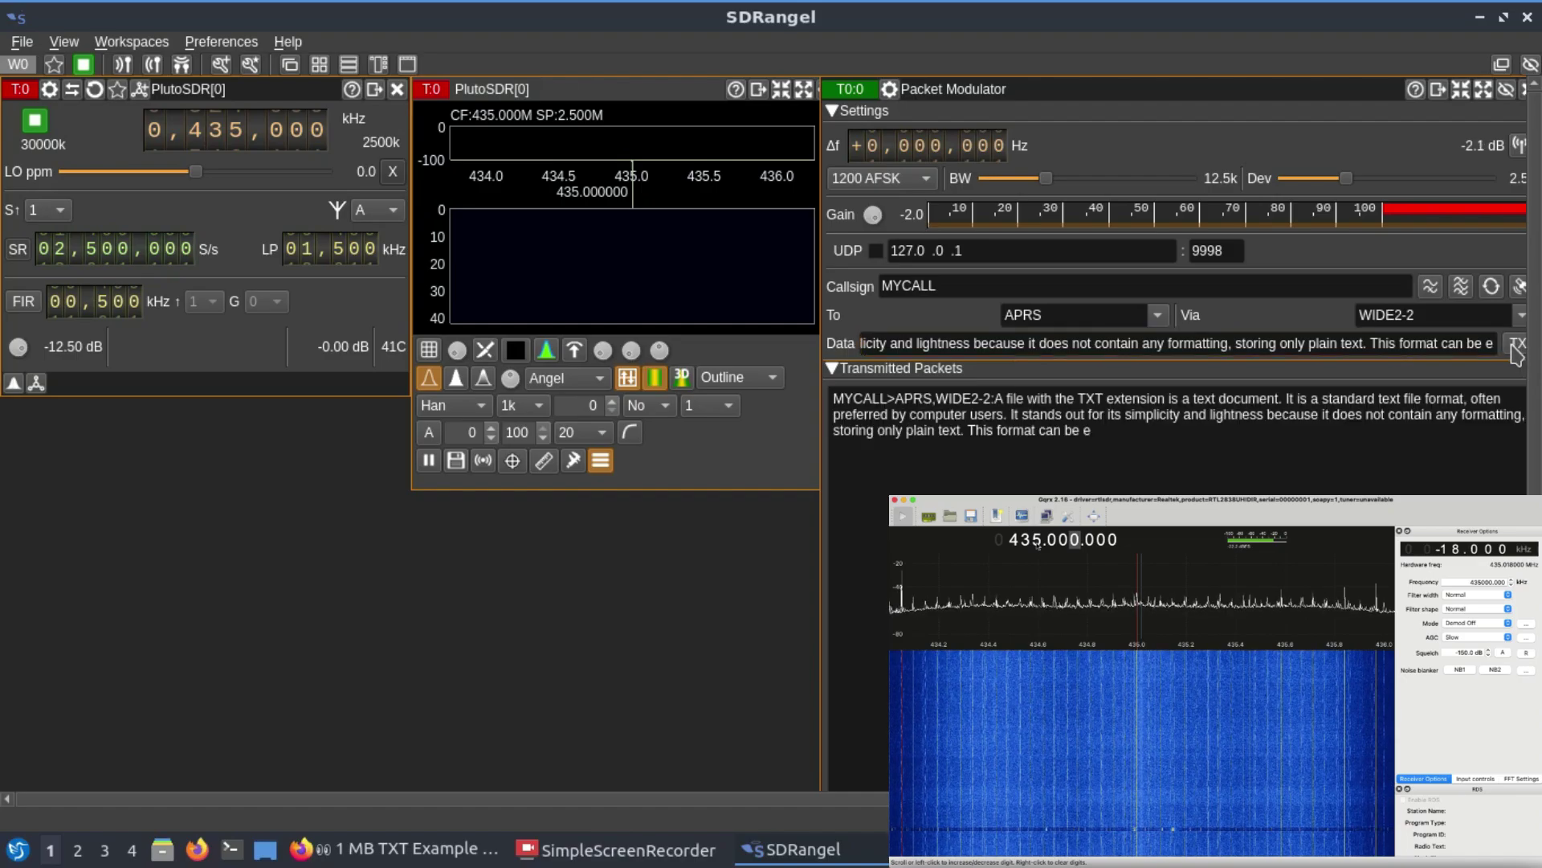
left_click(1491, 287)
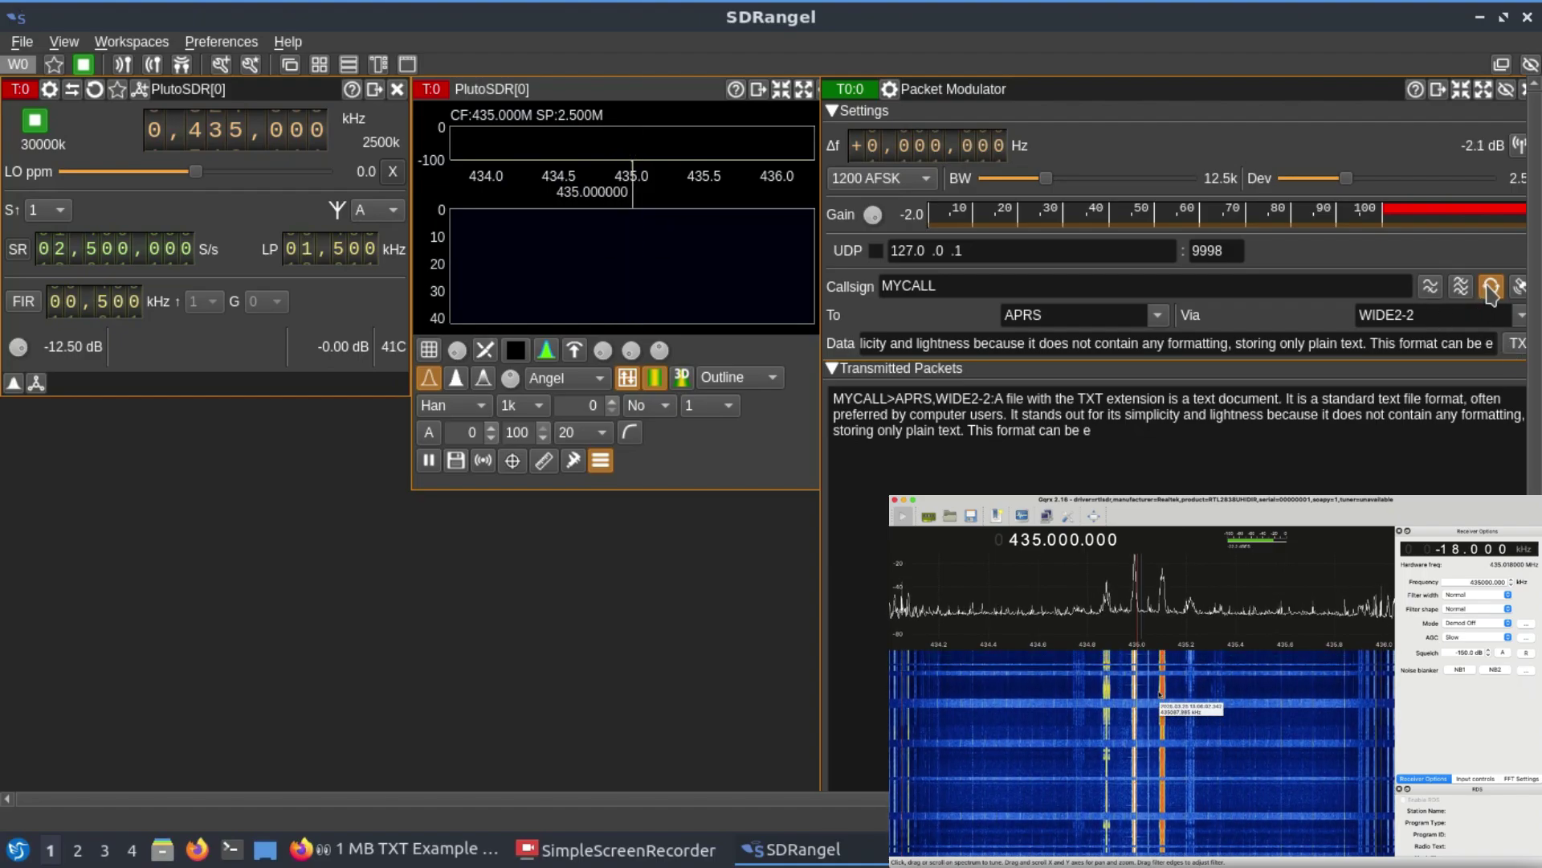
left_click(1492, 289)
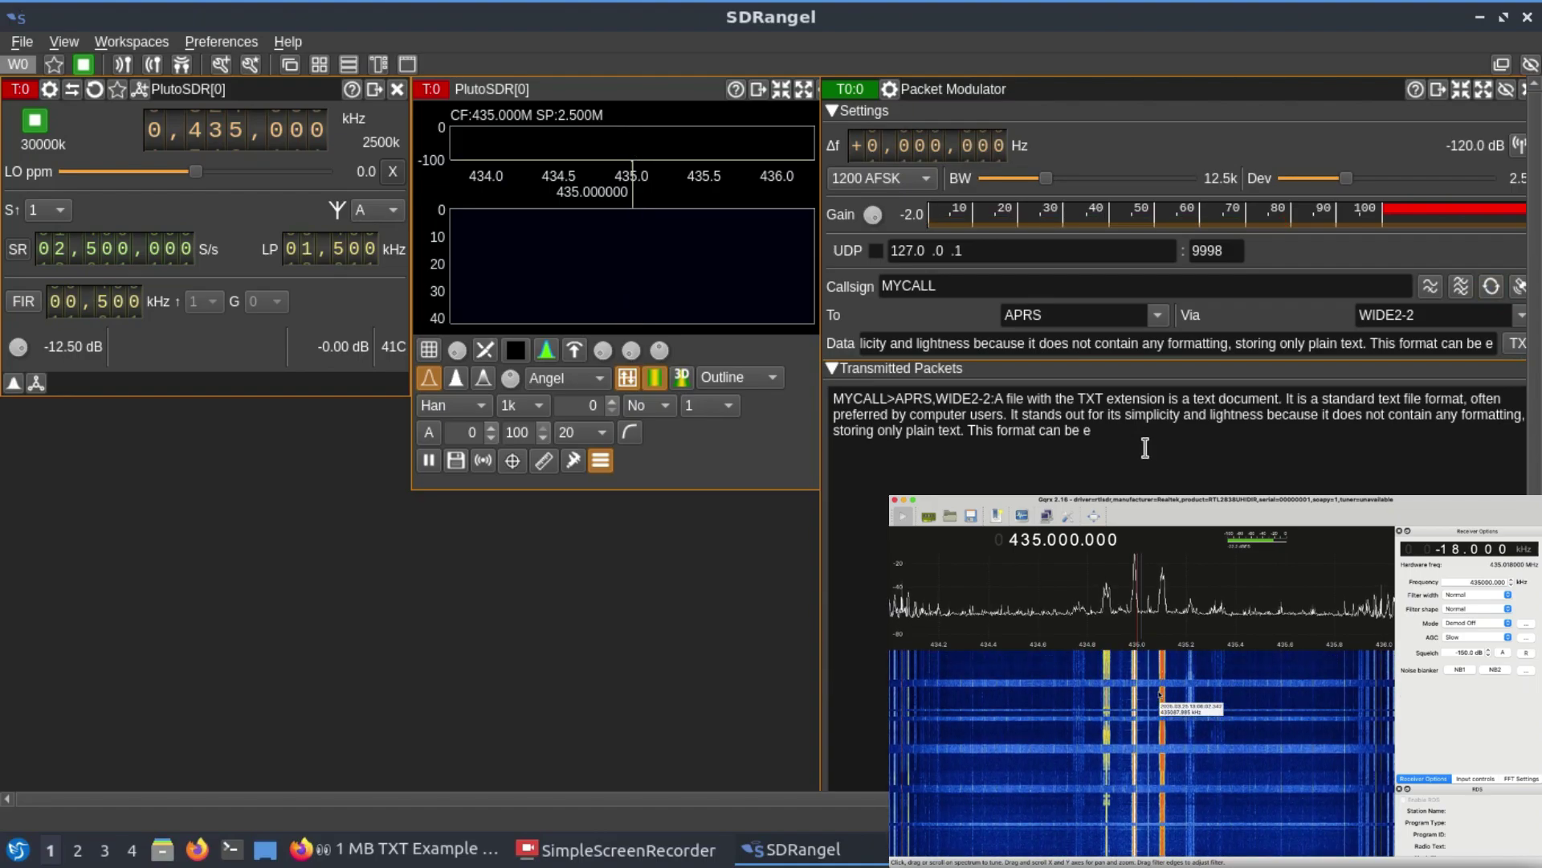
left_click(1517, 345)
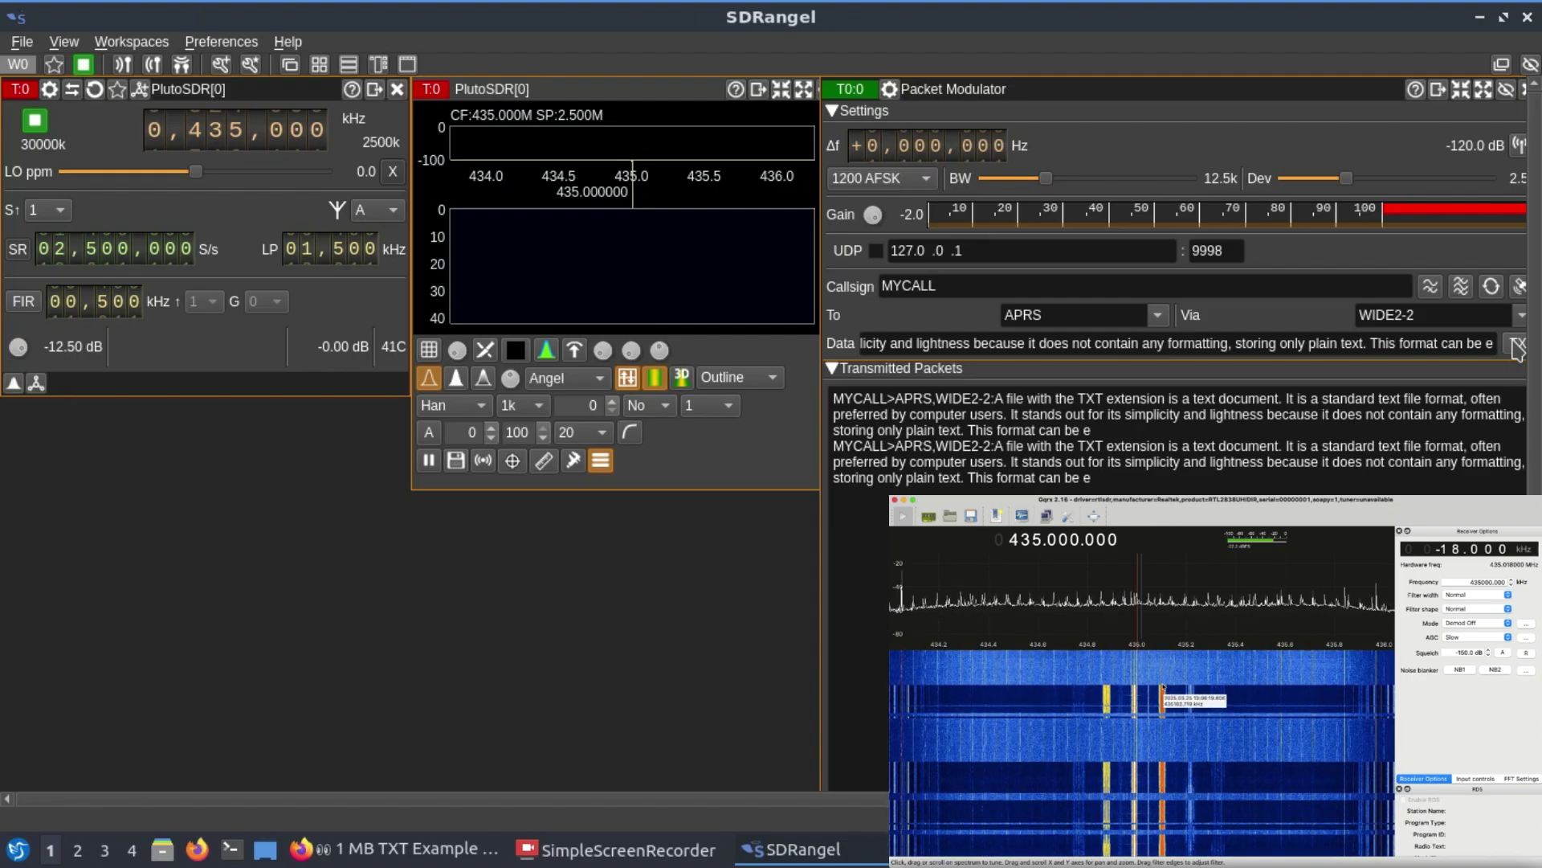
Step: Replace the packet Data field with pasted short text and transmit it as a new packet
triple_click(1254, 337)
double_click(1254, 337)
triple_click(1254, 337)
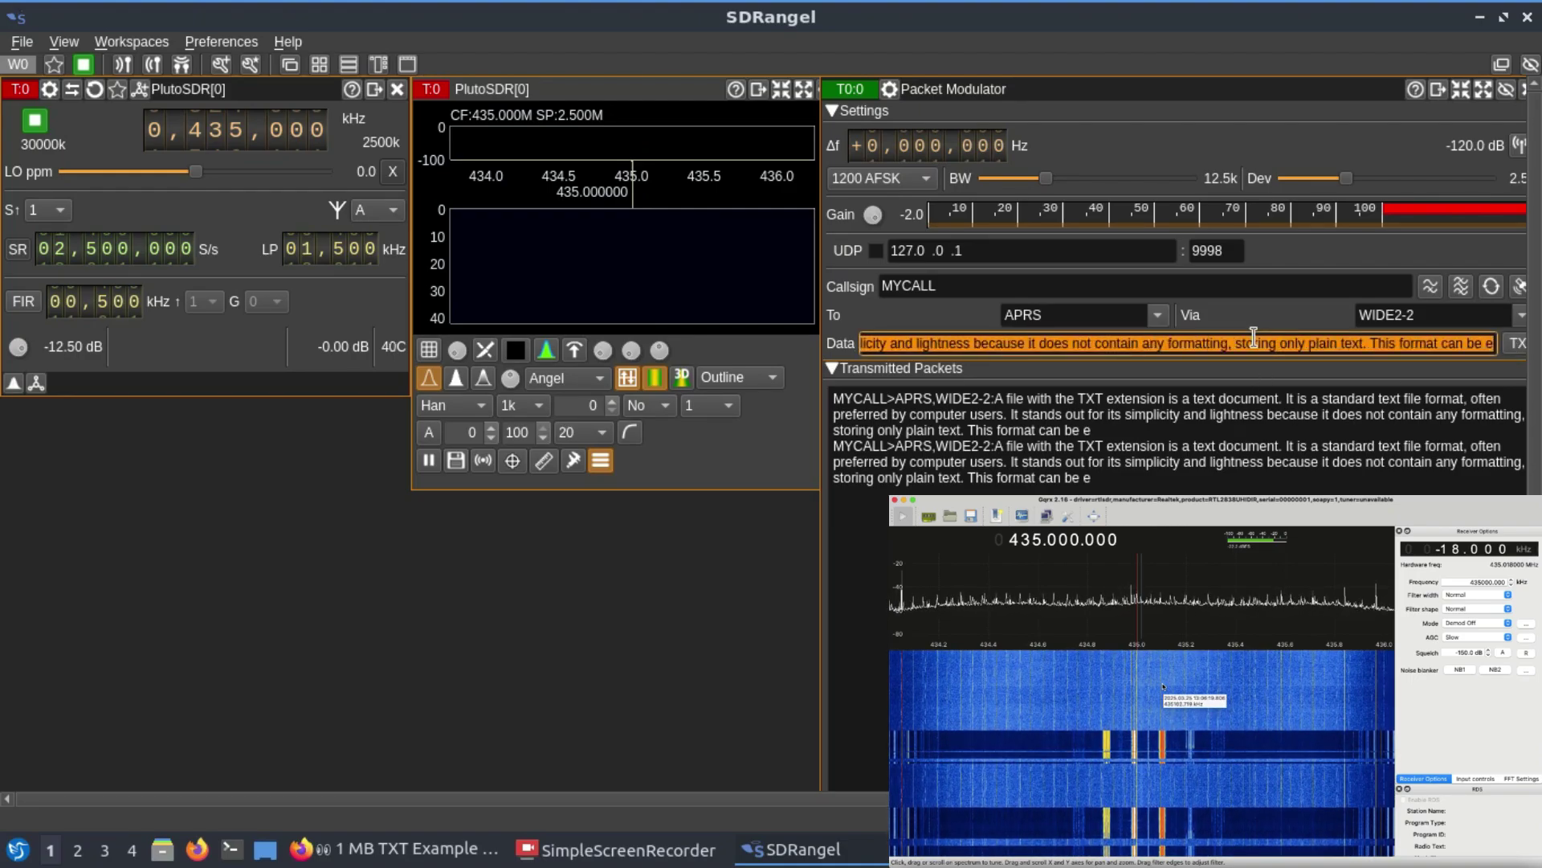
left_click(1517, 343)
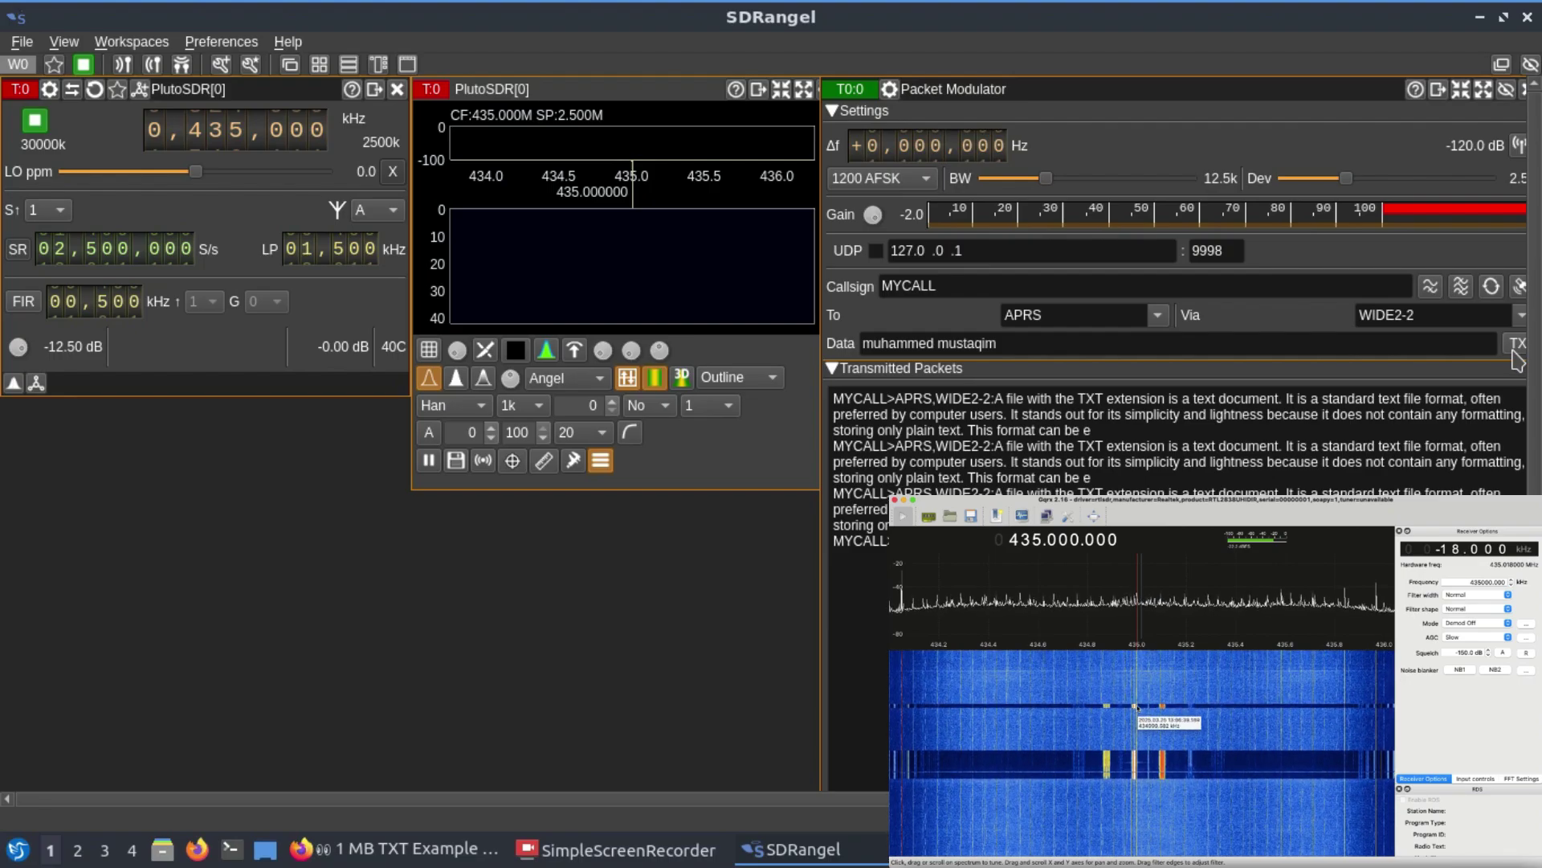